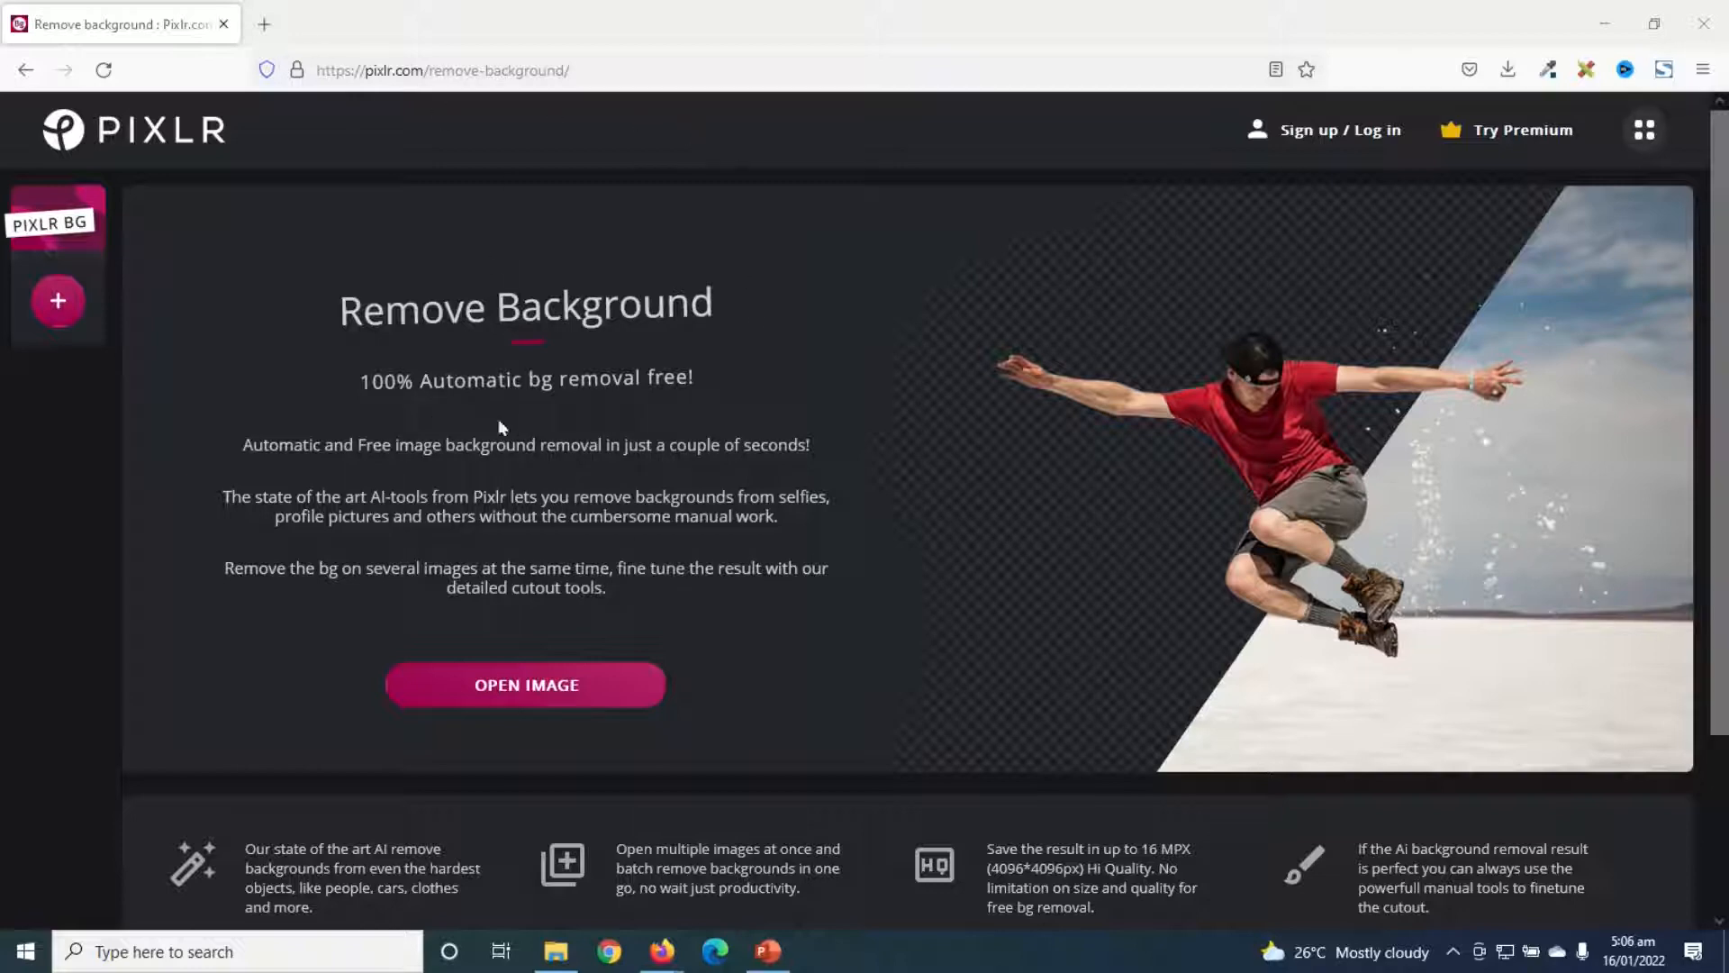
- Open the Chronograph Waterproof Watch 2 image from the remove backgrounds folder for automatic background removal
click(522, 690)
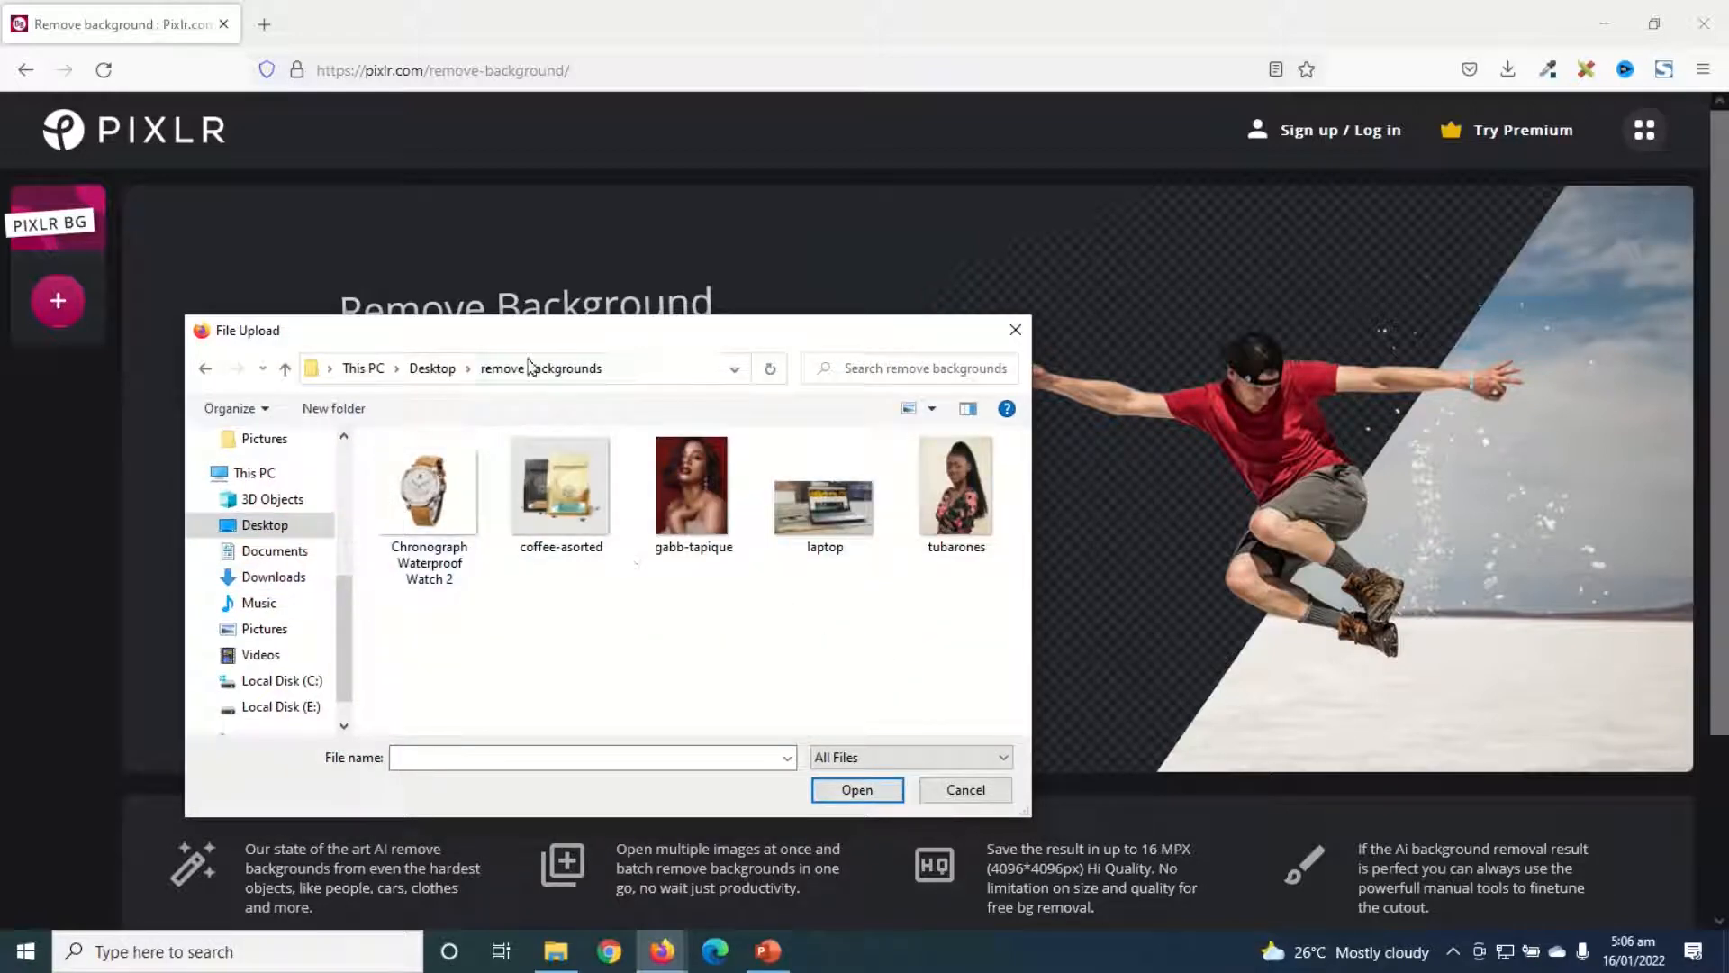
drag(549, 350, 954, 295)
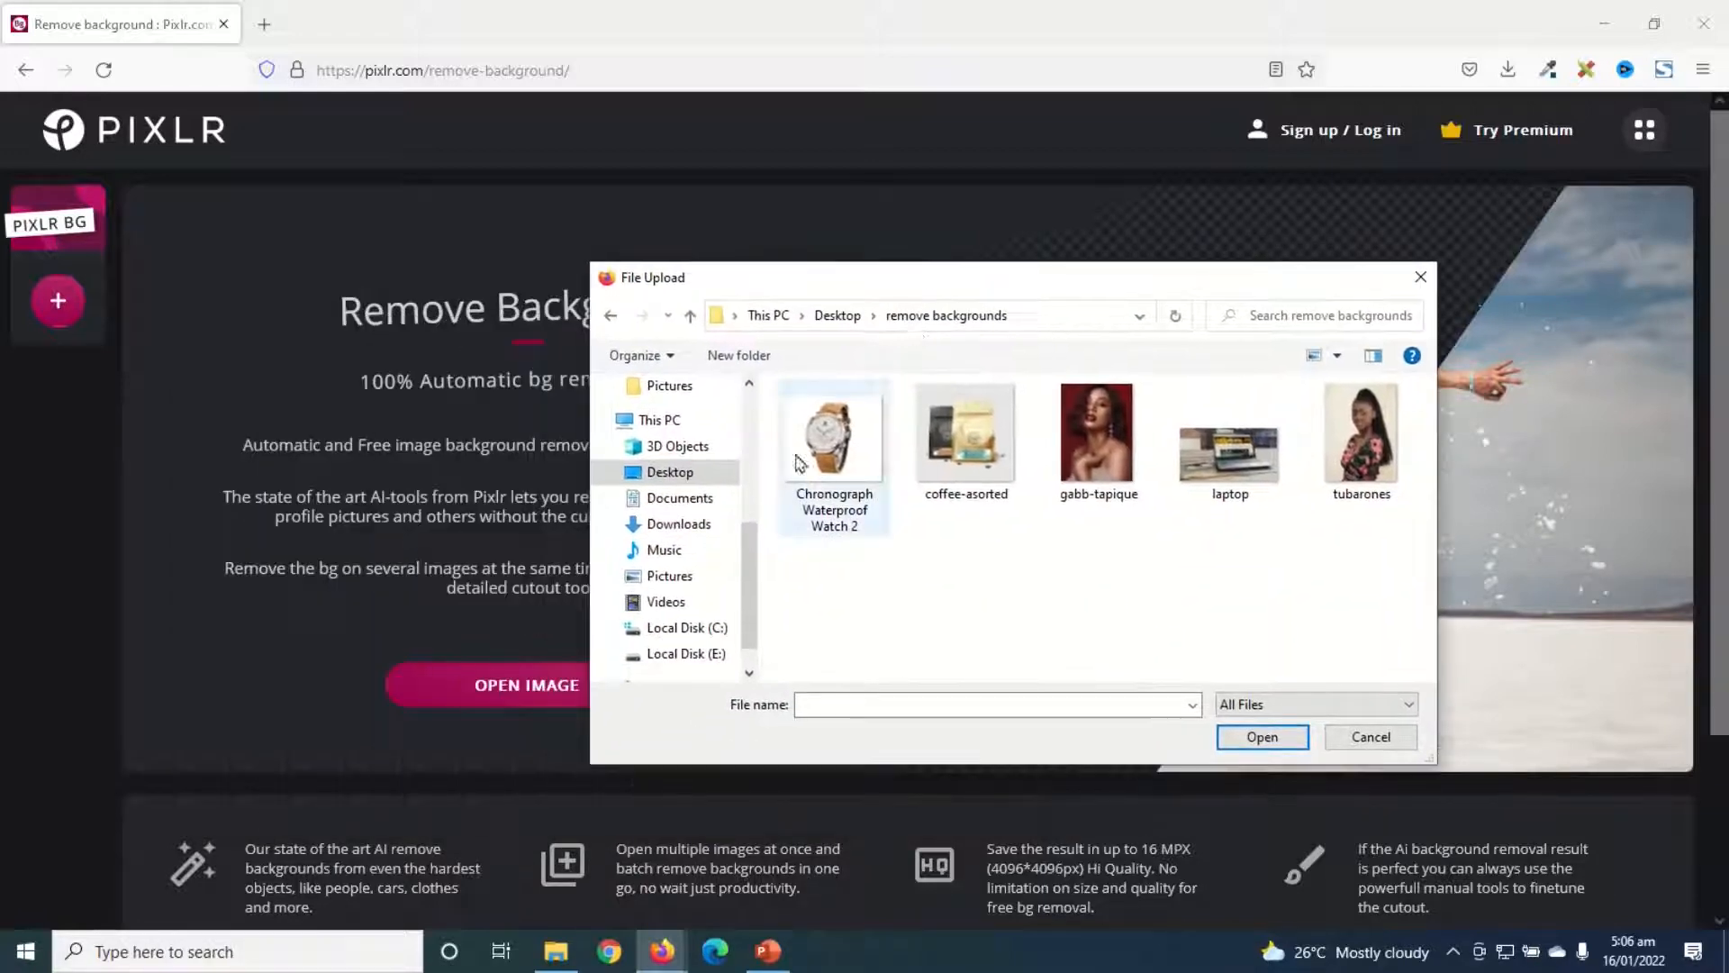
click(844, 448)
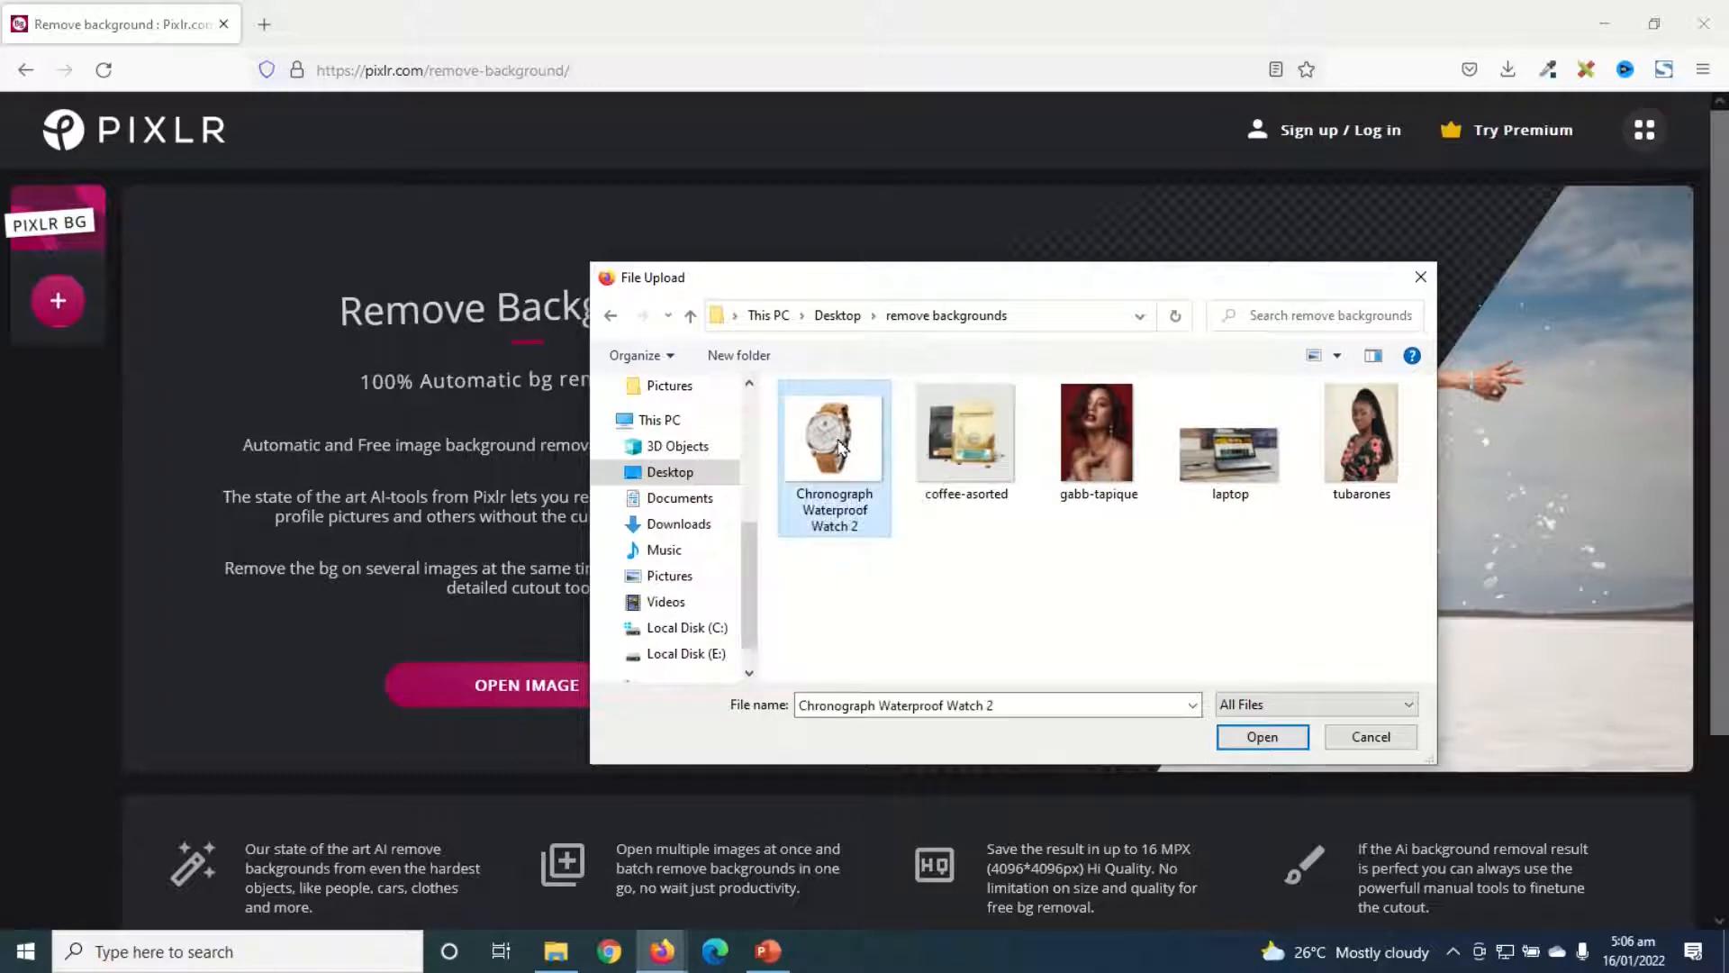
click(1260, 737)
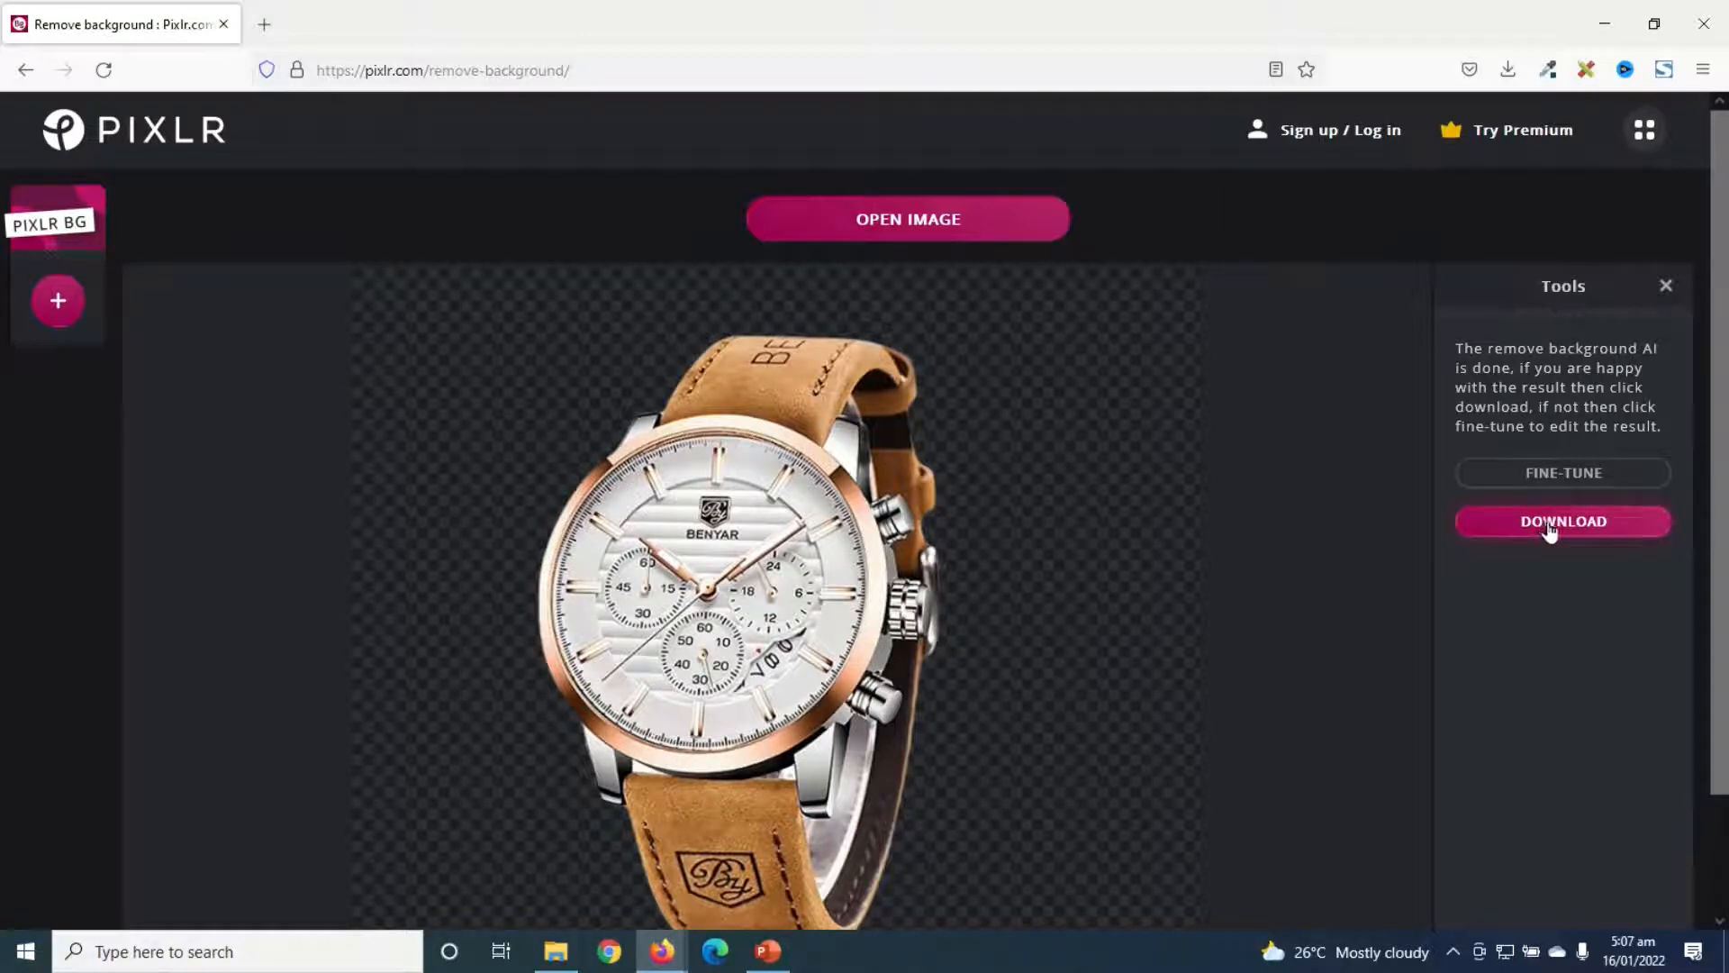
- Download the watch's background-removed result as a PNG file and check the browser's downloads list
click(1547, 527)
click(972, 637)
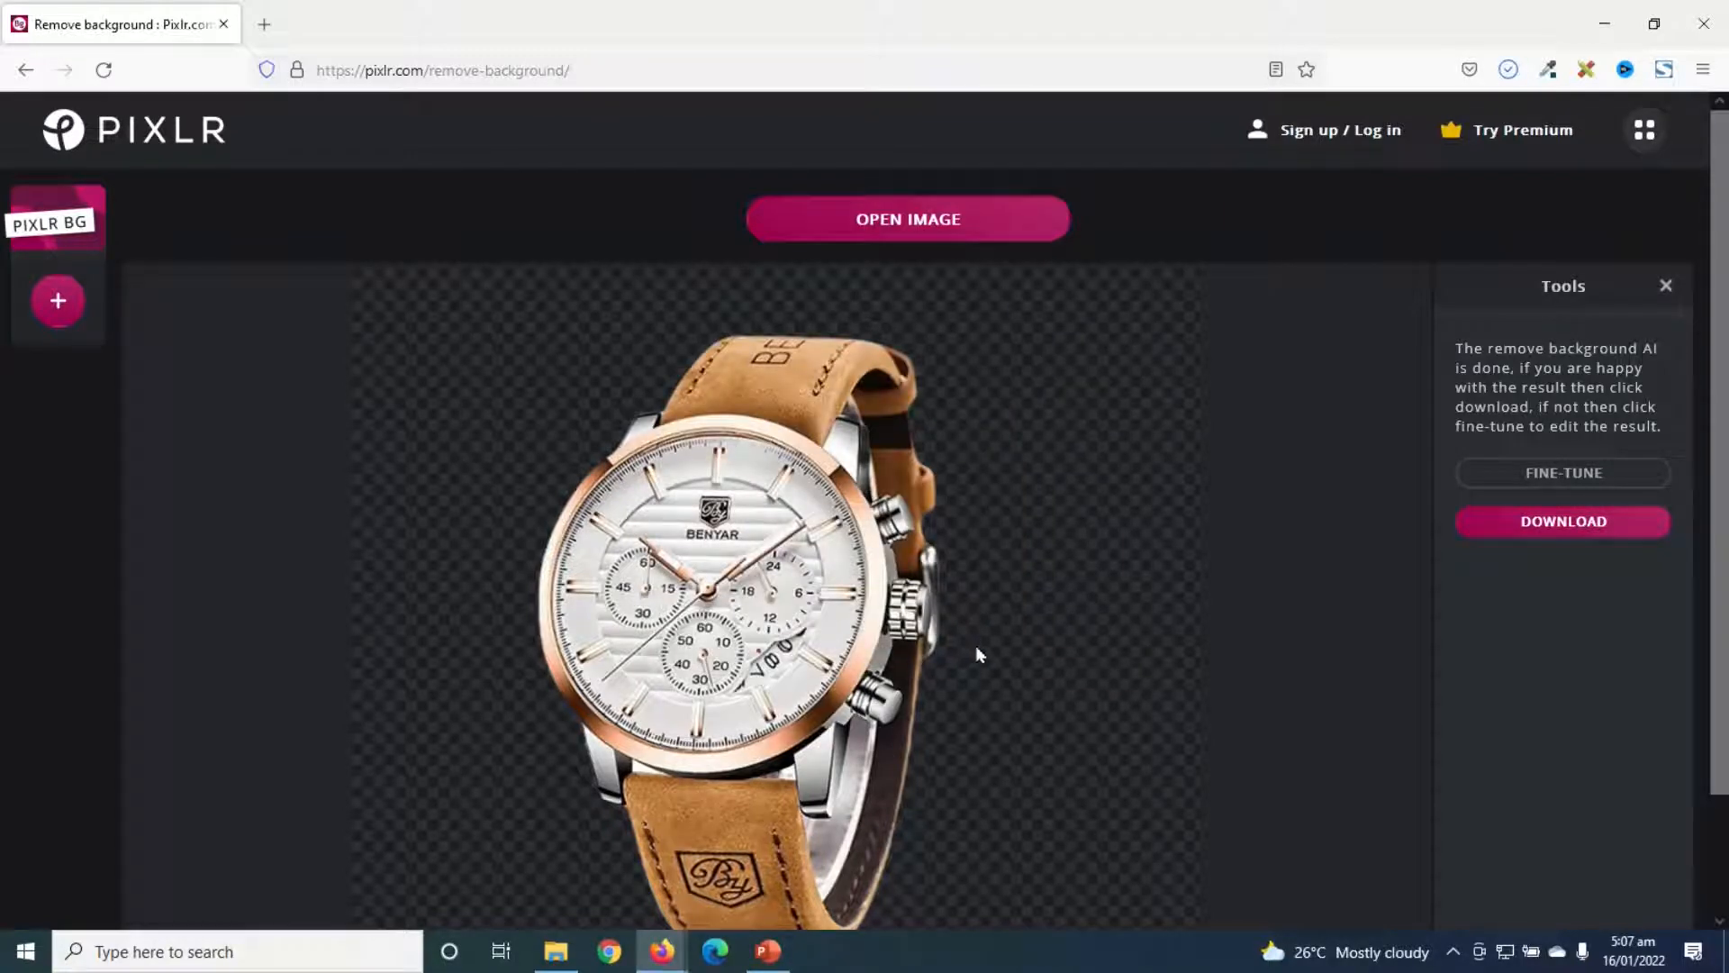
click(1508, 69)
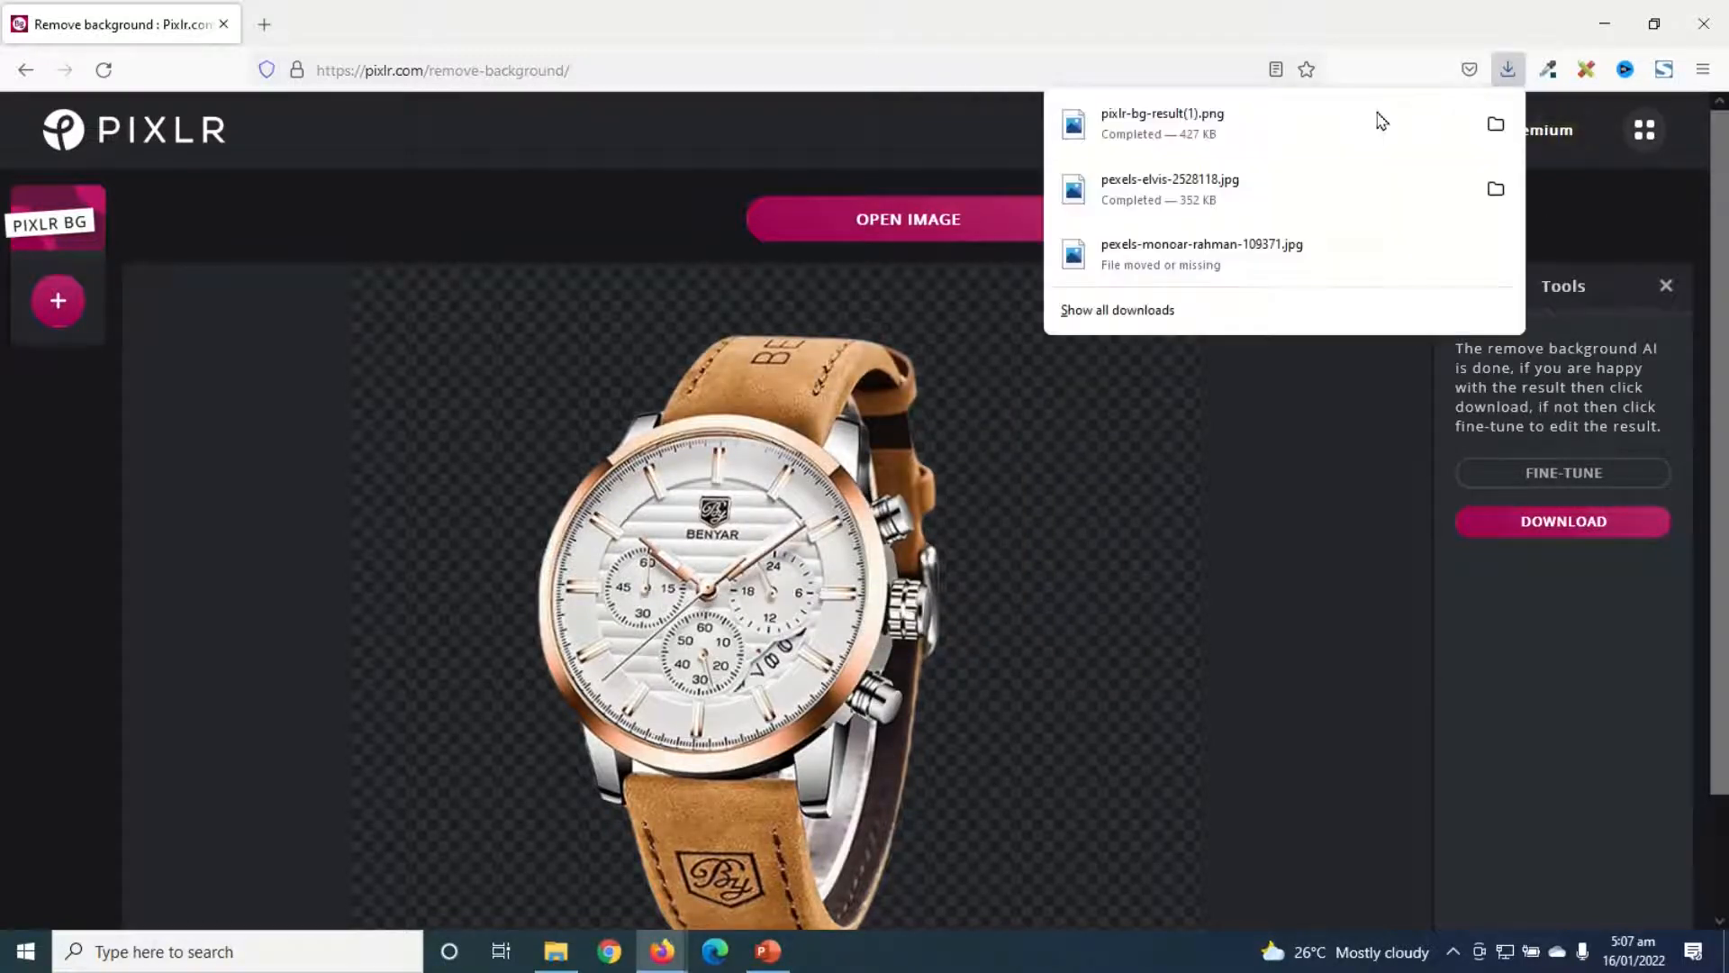
click(1516, 75)
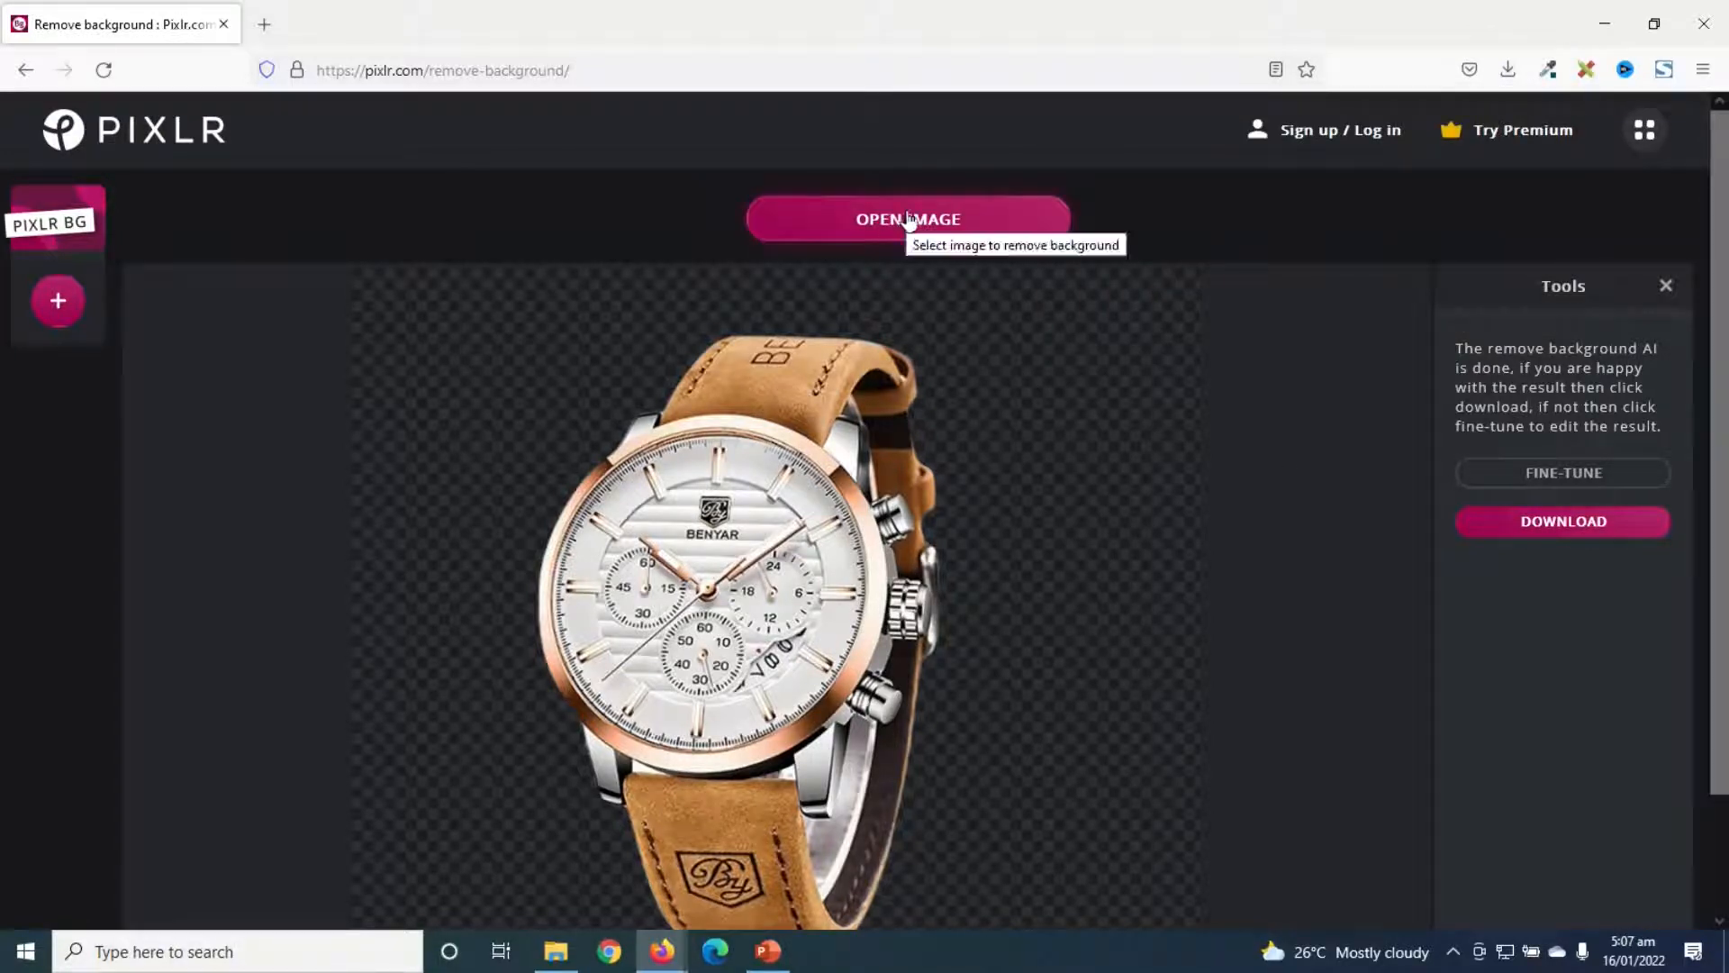
- Load the coffee-asorted image from the folder window onto the page and save its background-removed PNG
click(545, 960)
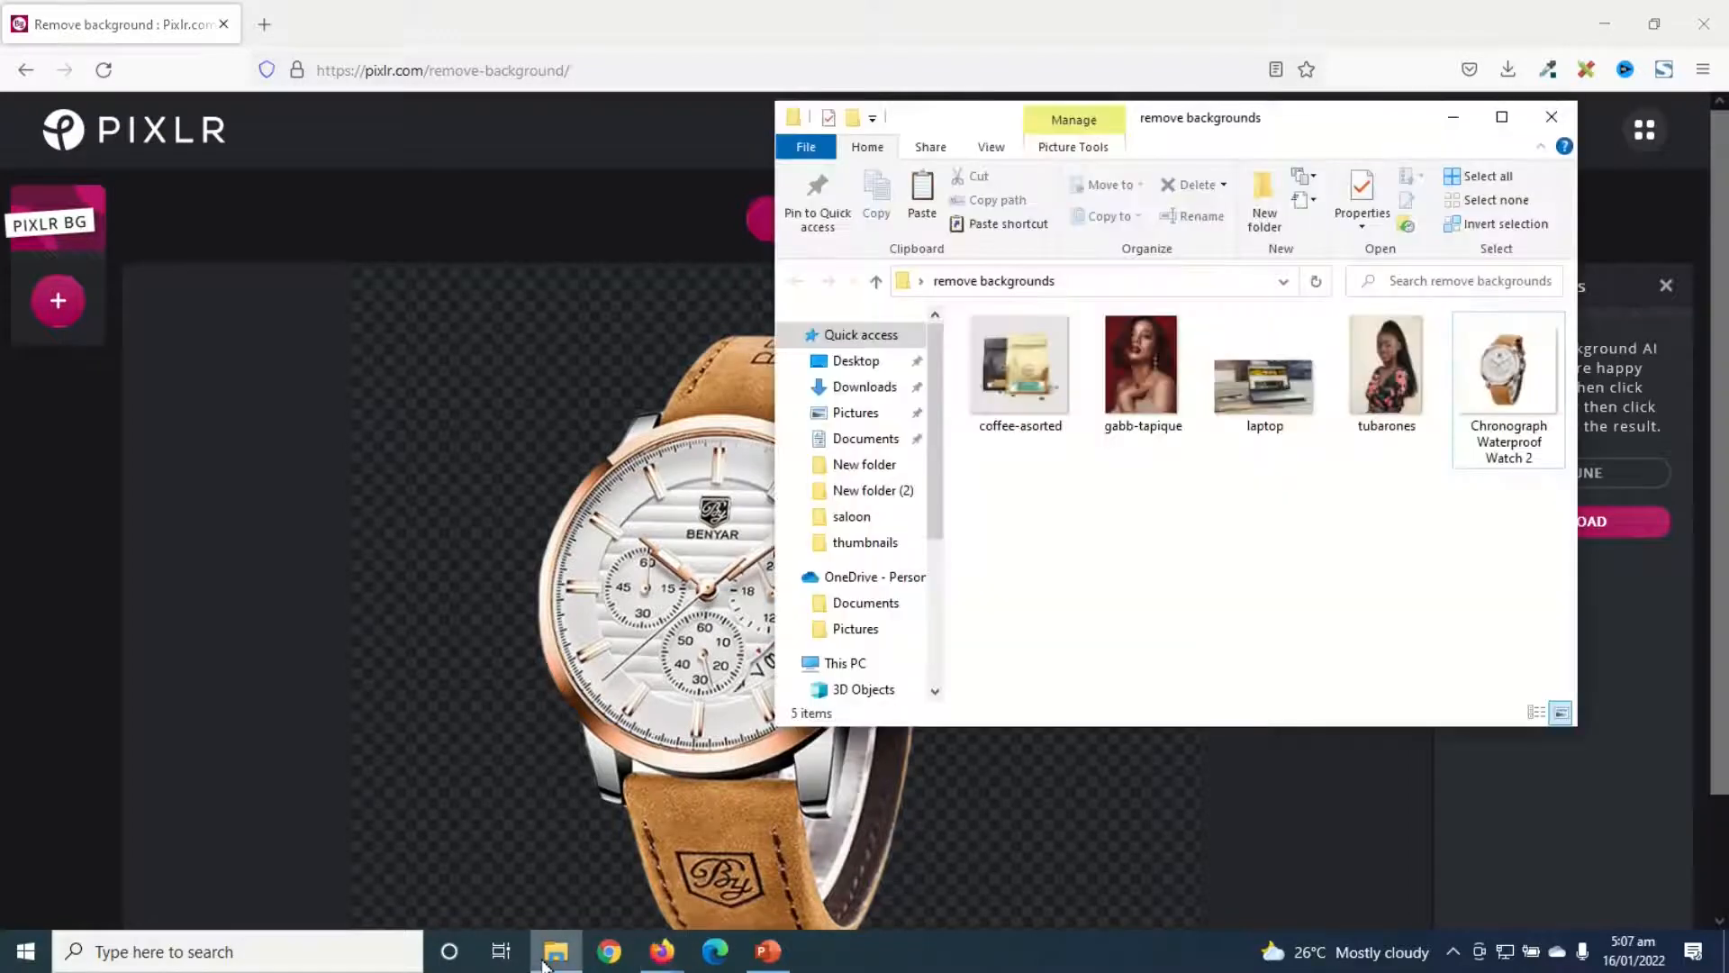
click(1022, 371)
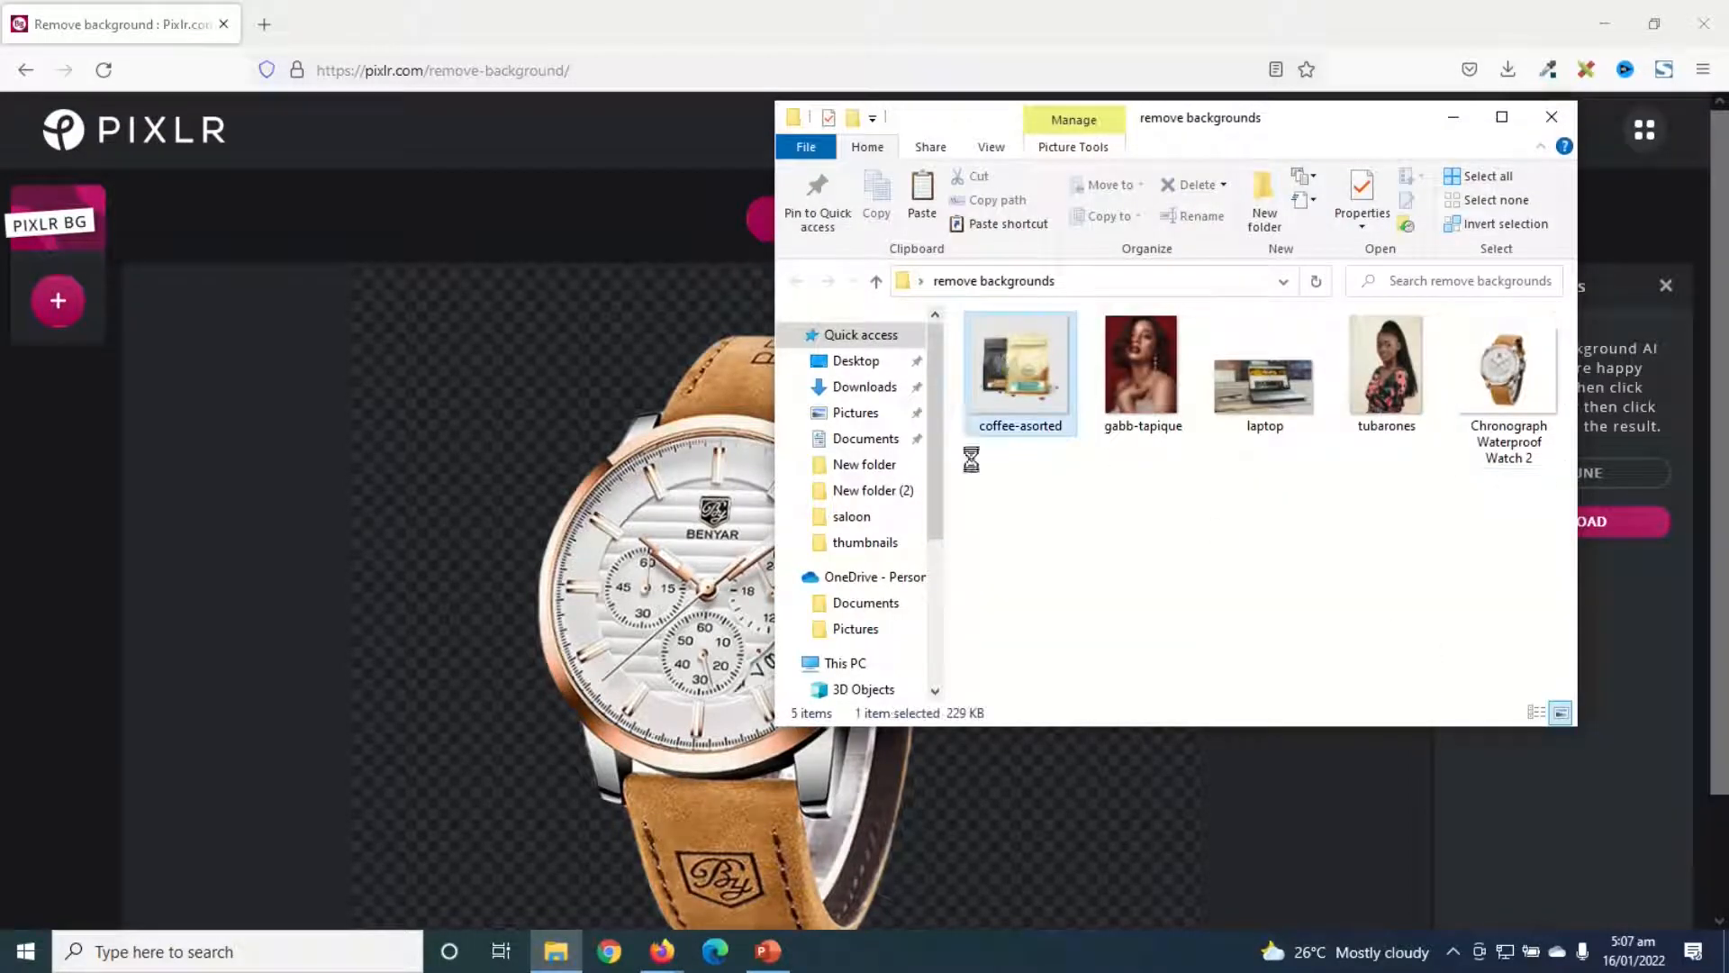
mouse_move(637, 603)
mouse_down()
mouse_move(618, 605)
mouse_move(635, 581)
mouse_up()
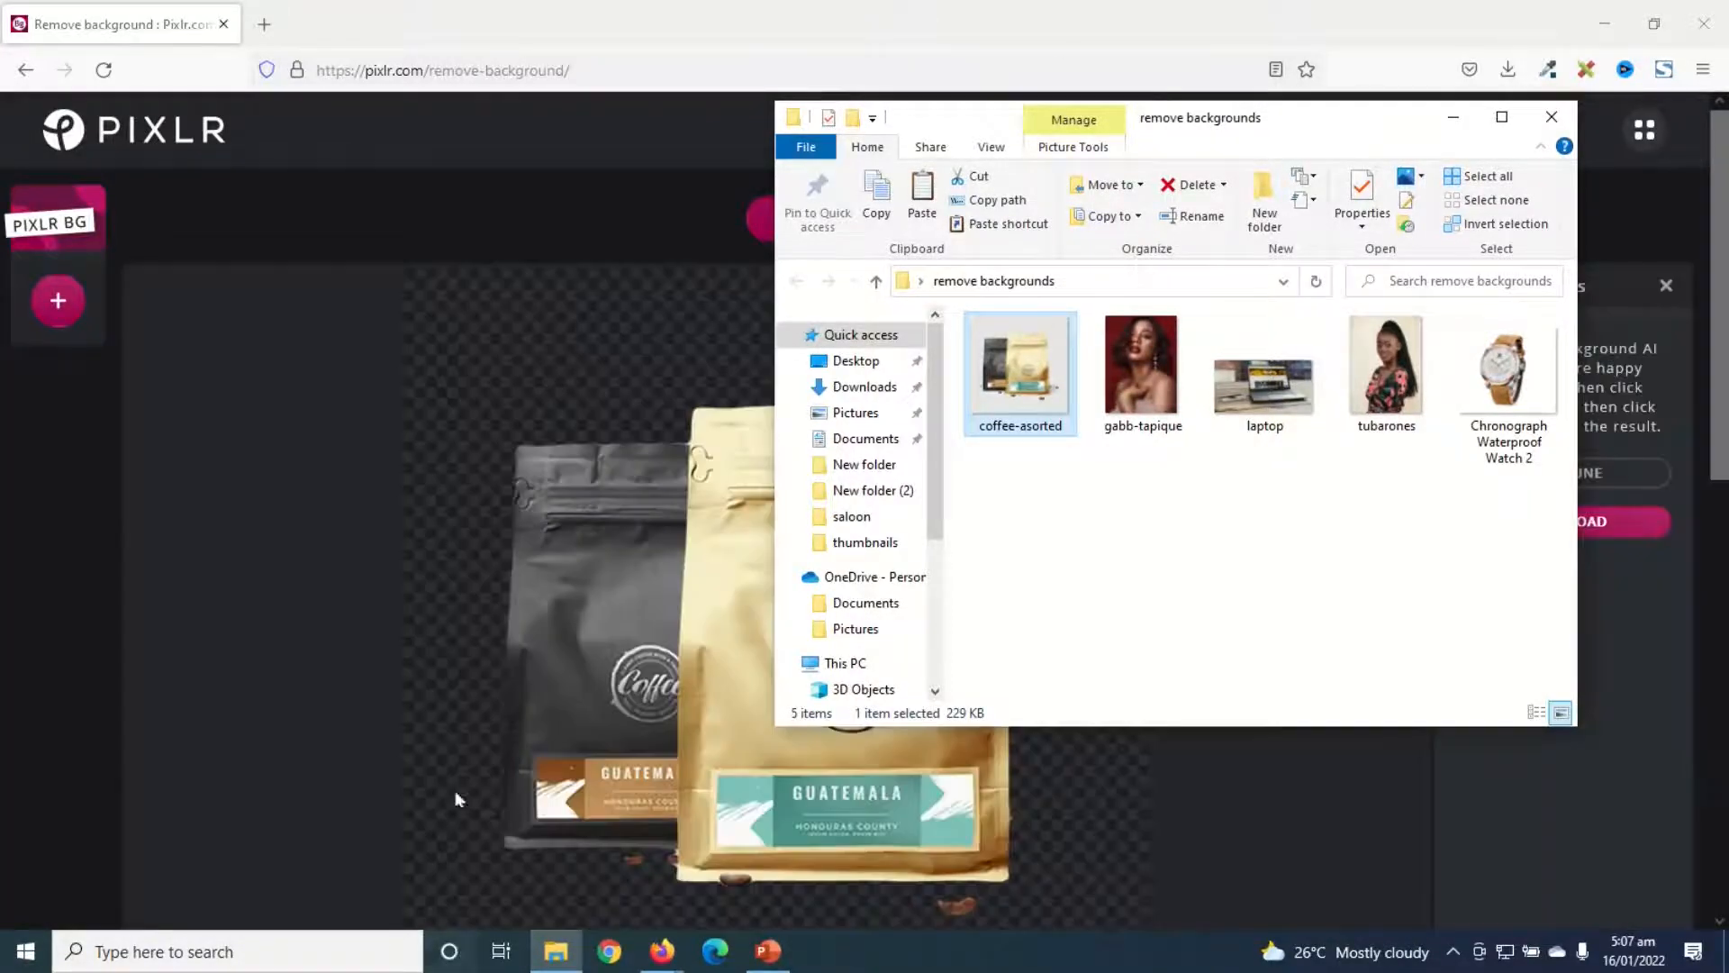
click(463, 607)
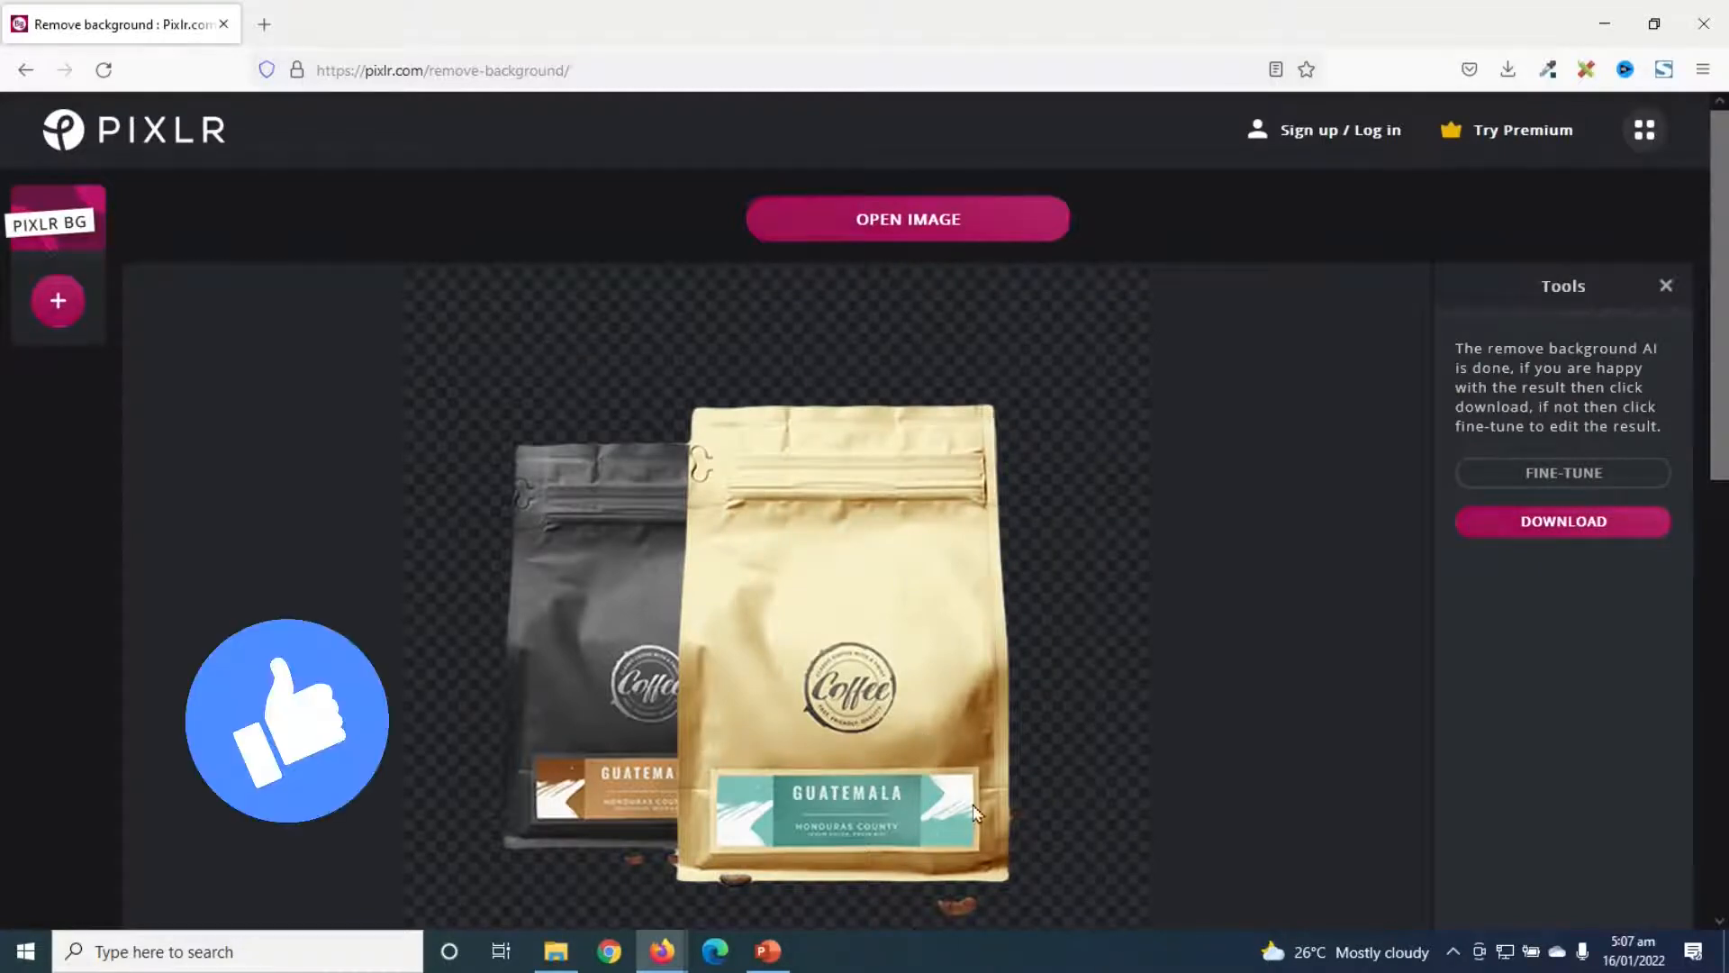
click(1572, 532)
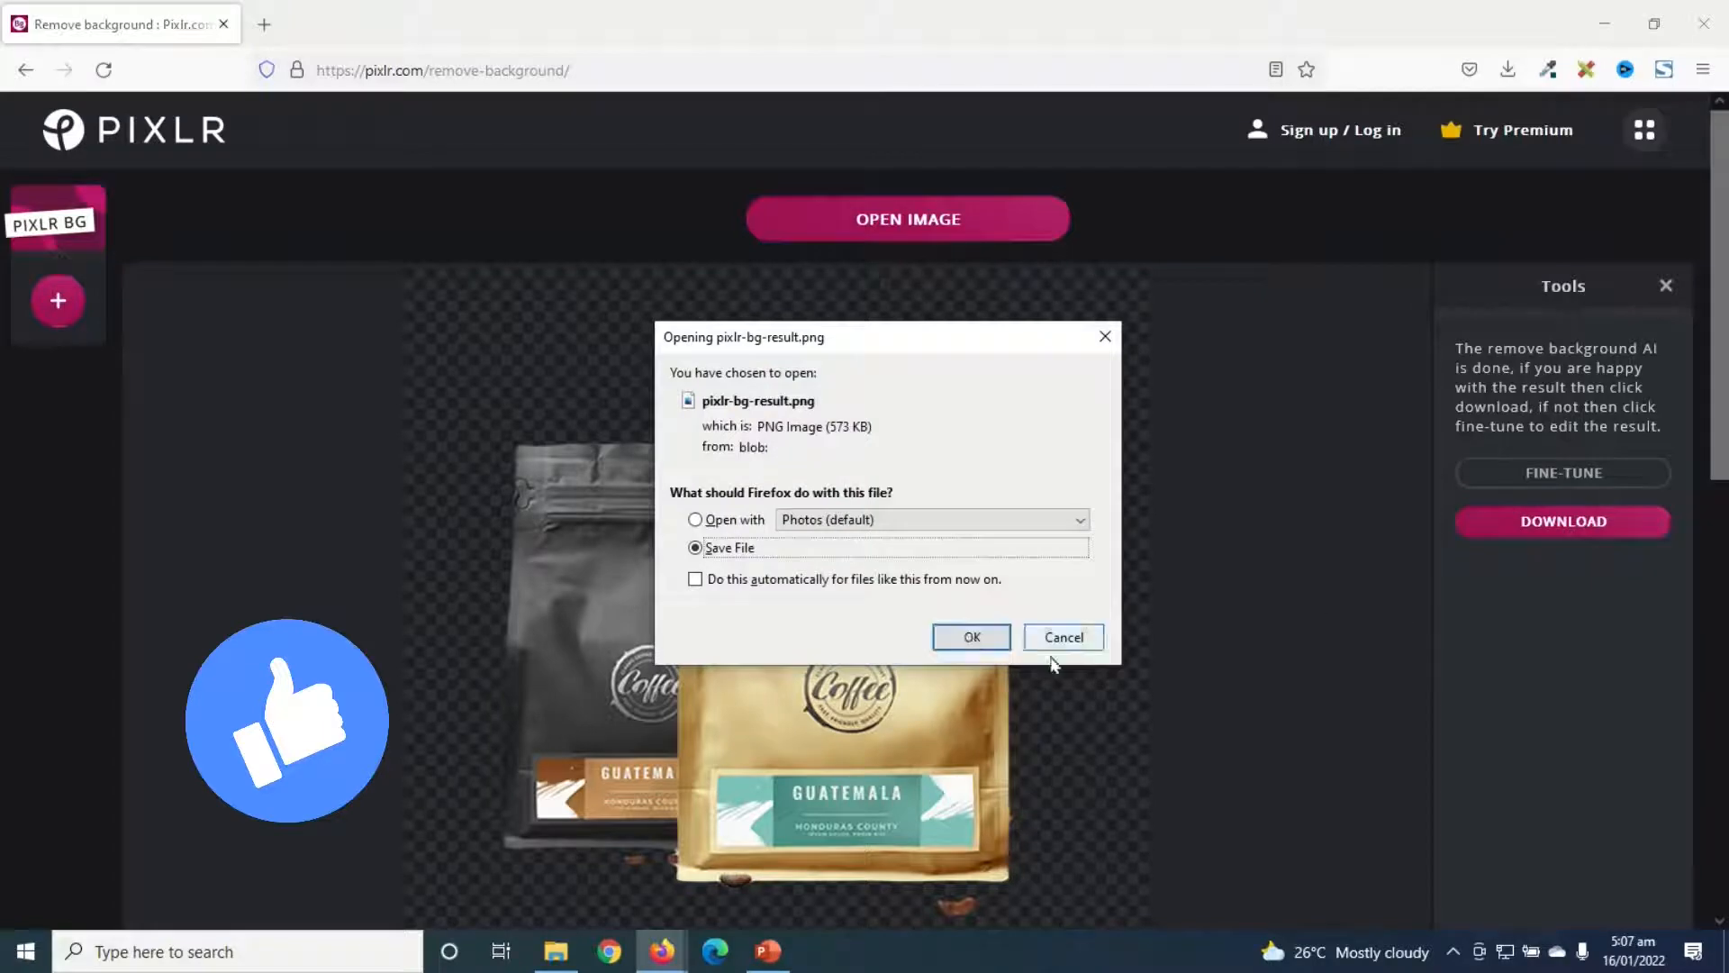
click(972, 637)
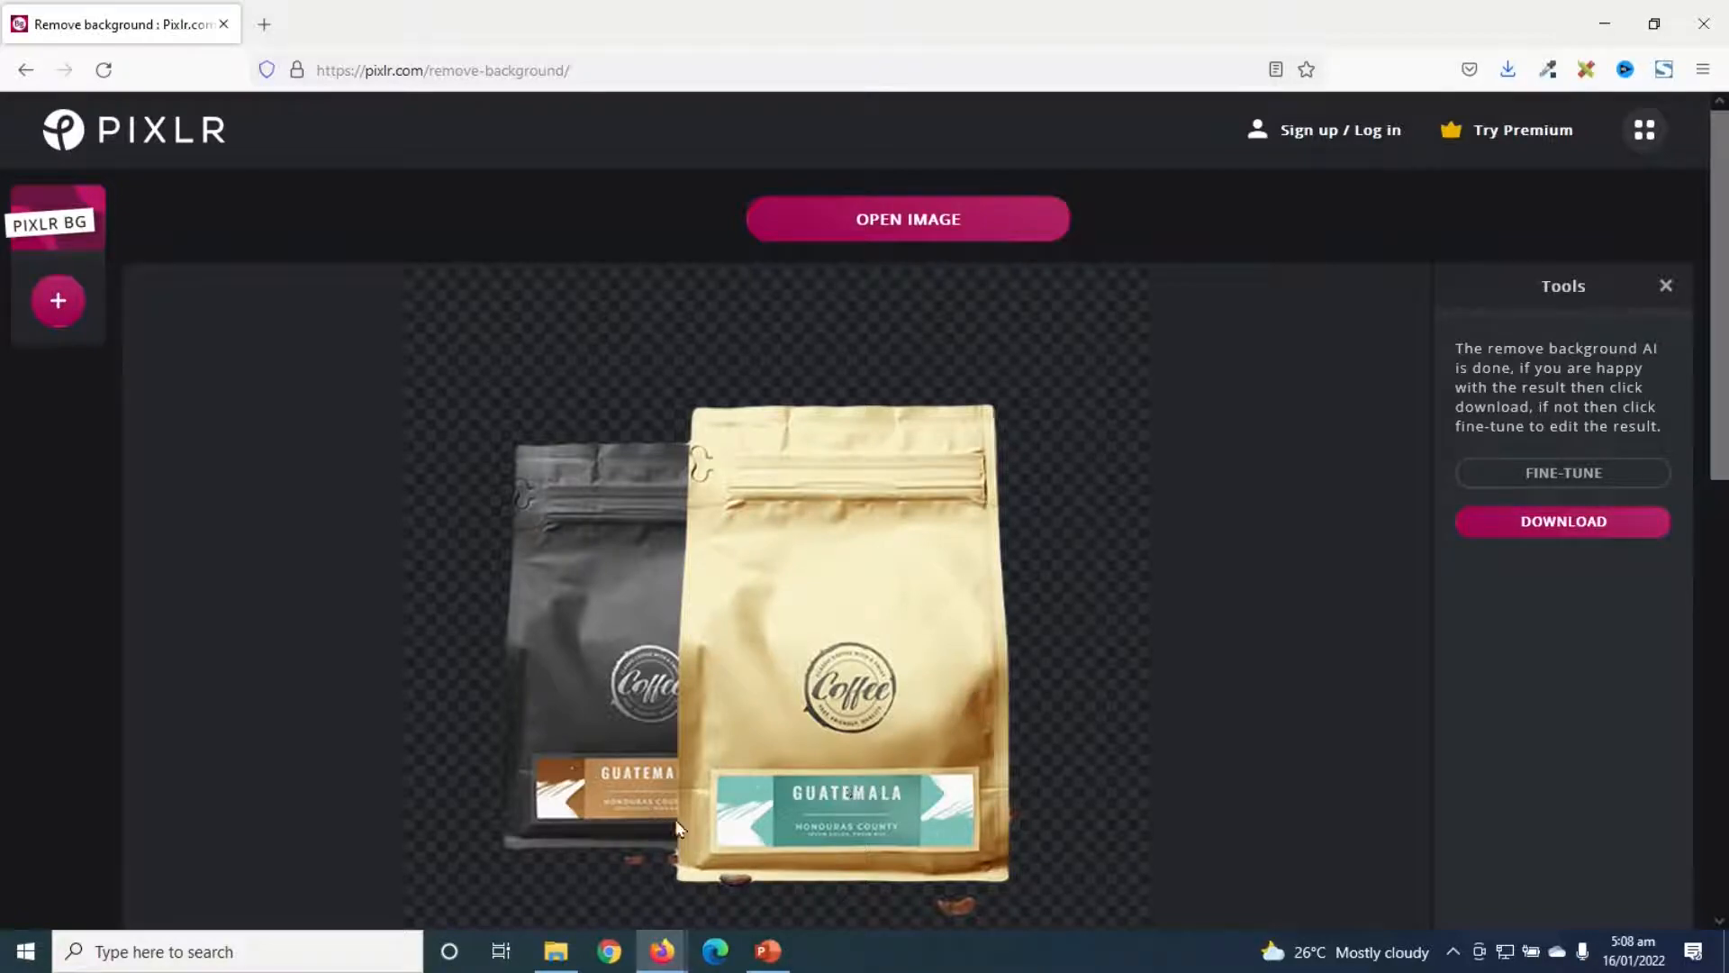
- Load the laptop image from the folder window onto the page to remove its background
click(564, 960)
drag(1264, 379, 627, 641)
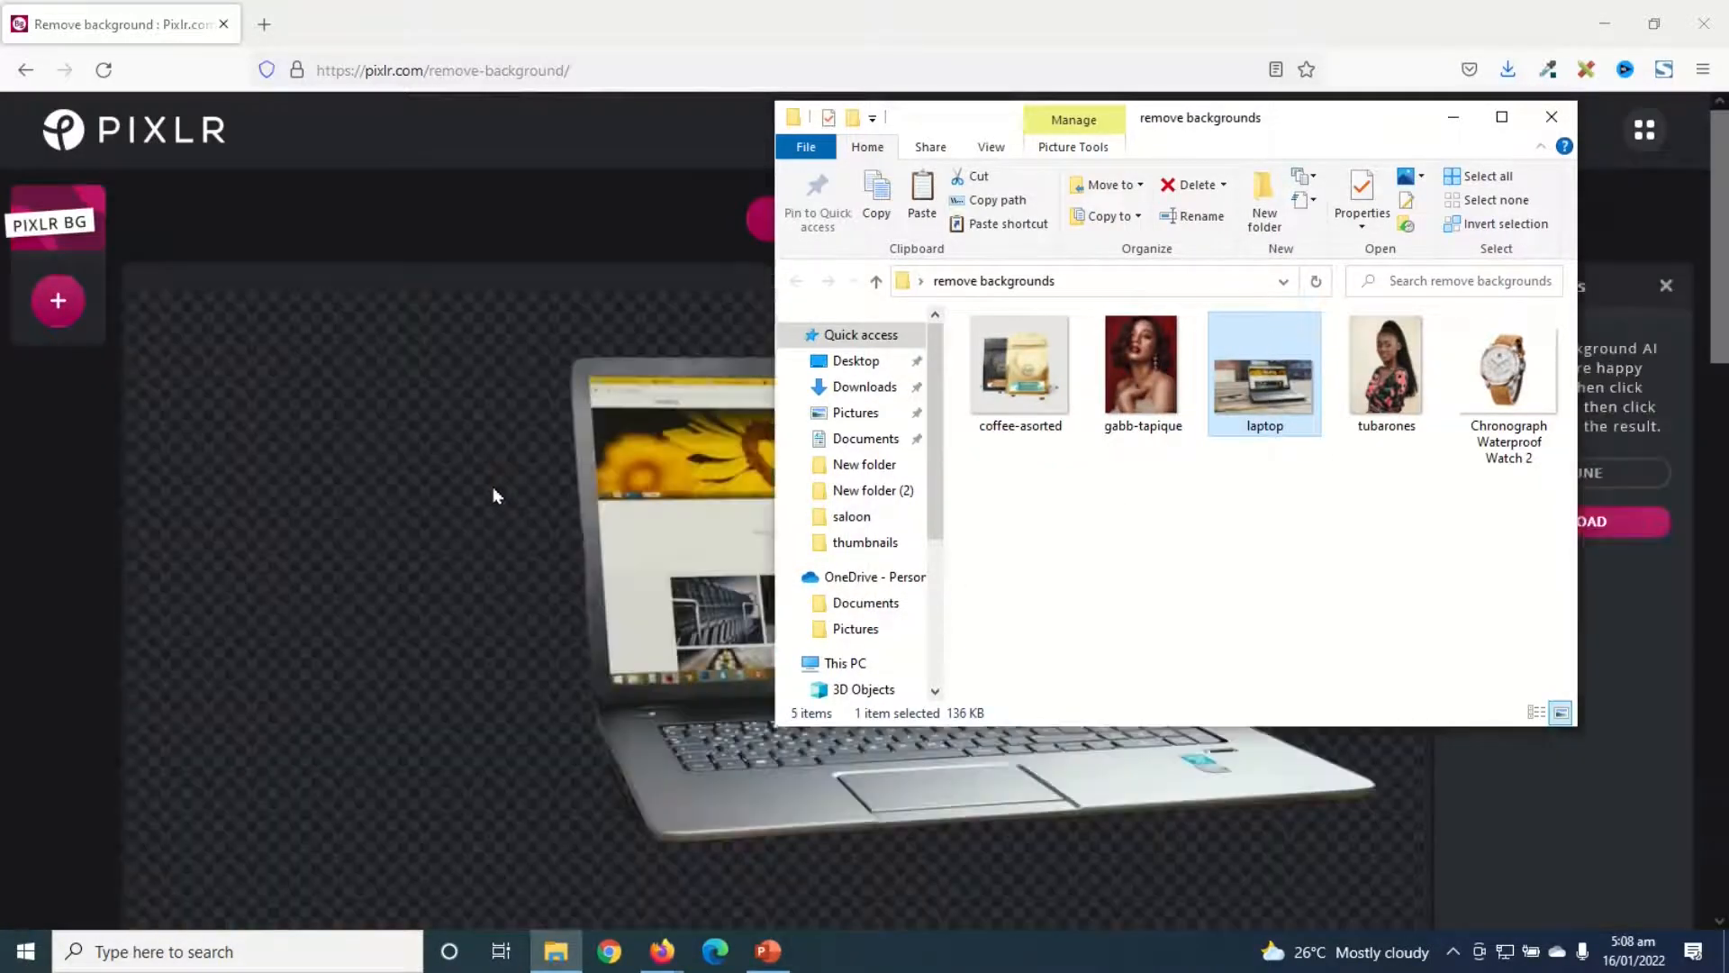
click(495, 492)
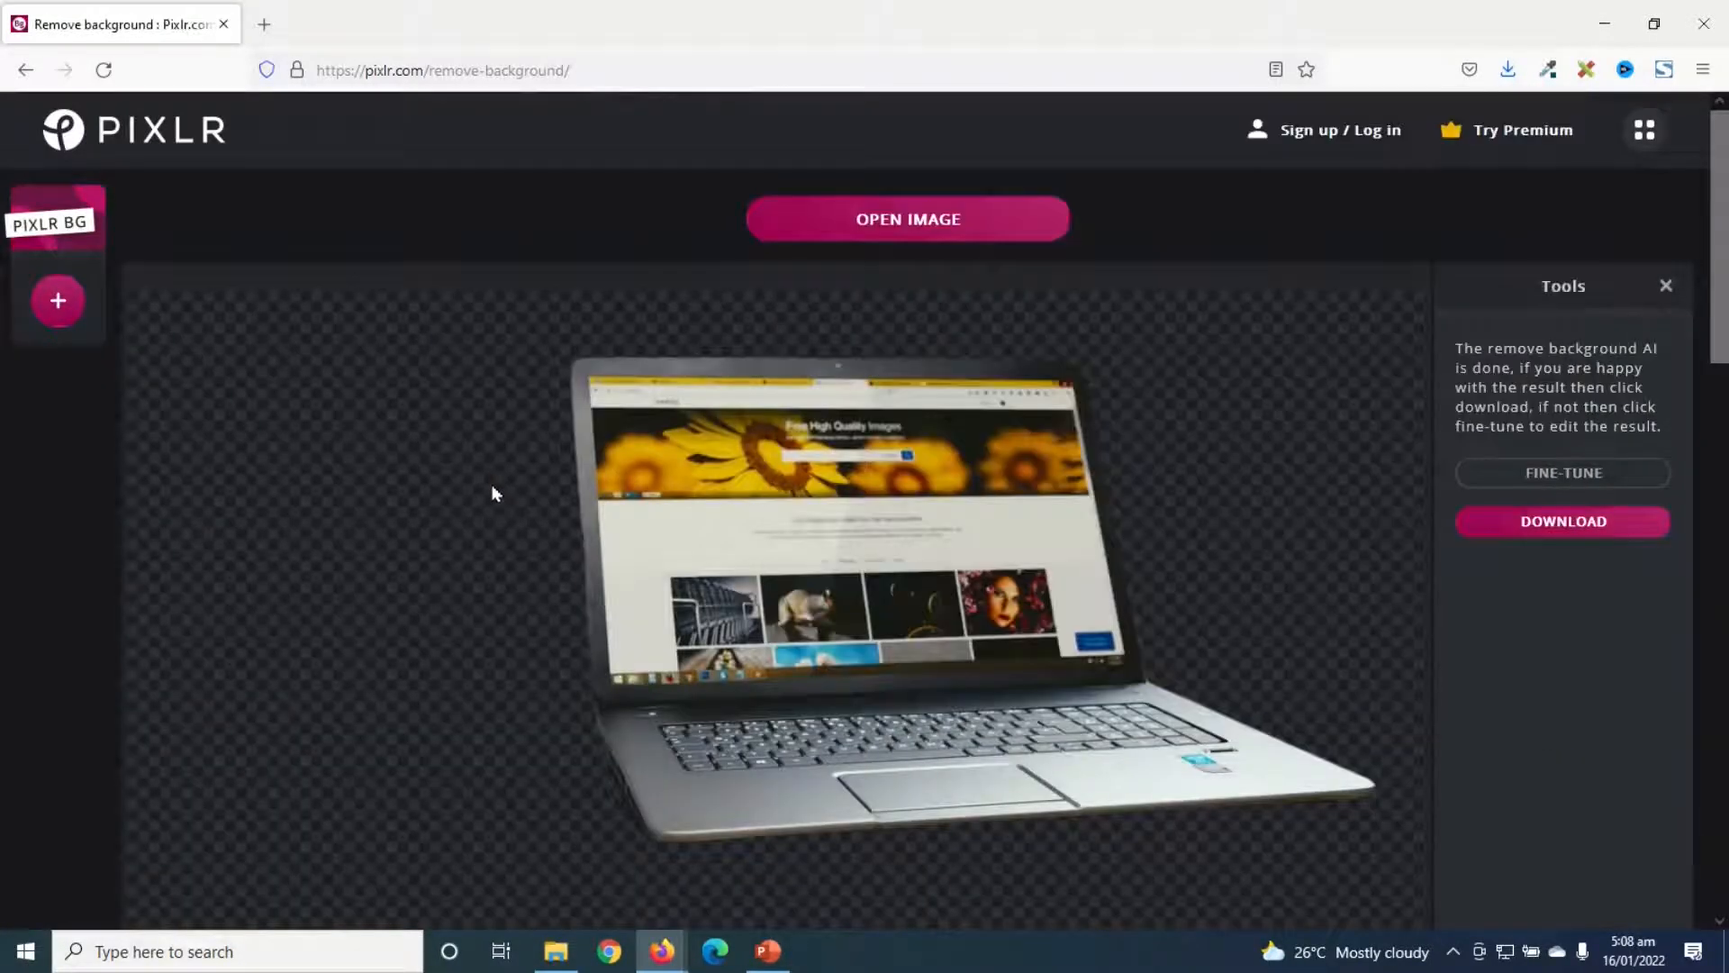
- Open the original laptop photo in a viewer for comparison and save the laptop's background-removed PNG
click(555, 951)
double_click(1275, 393)
click(1563, 523)
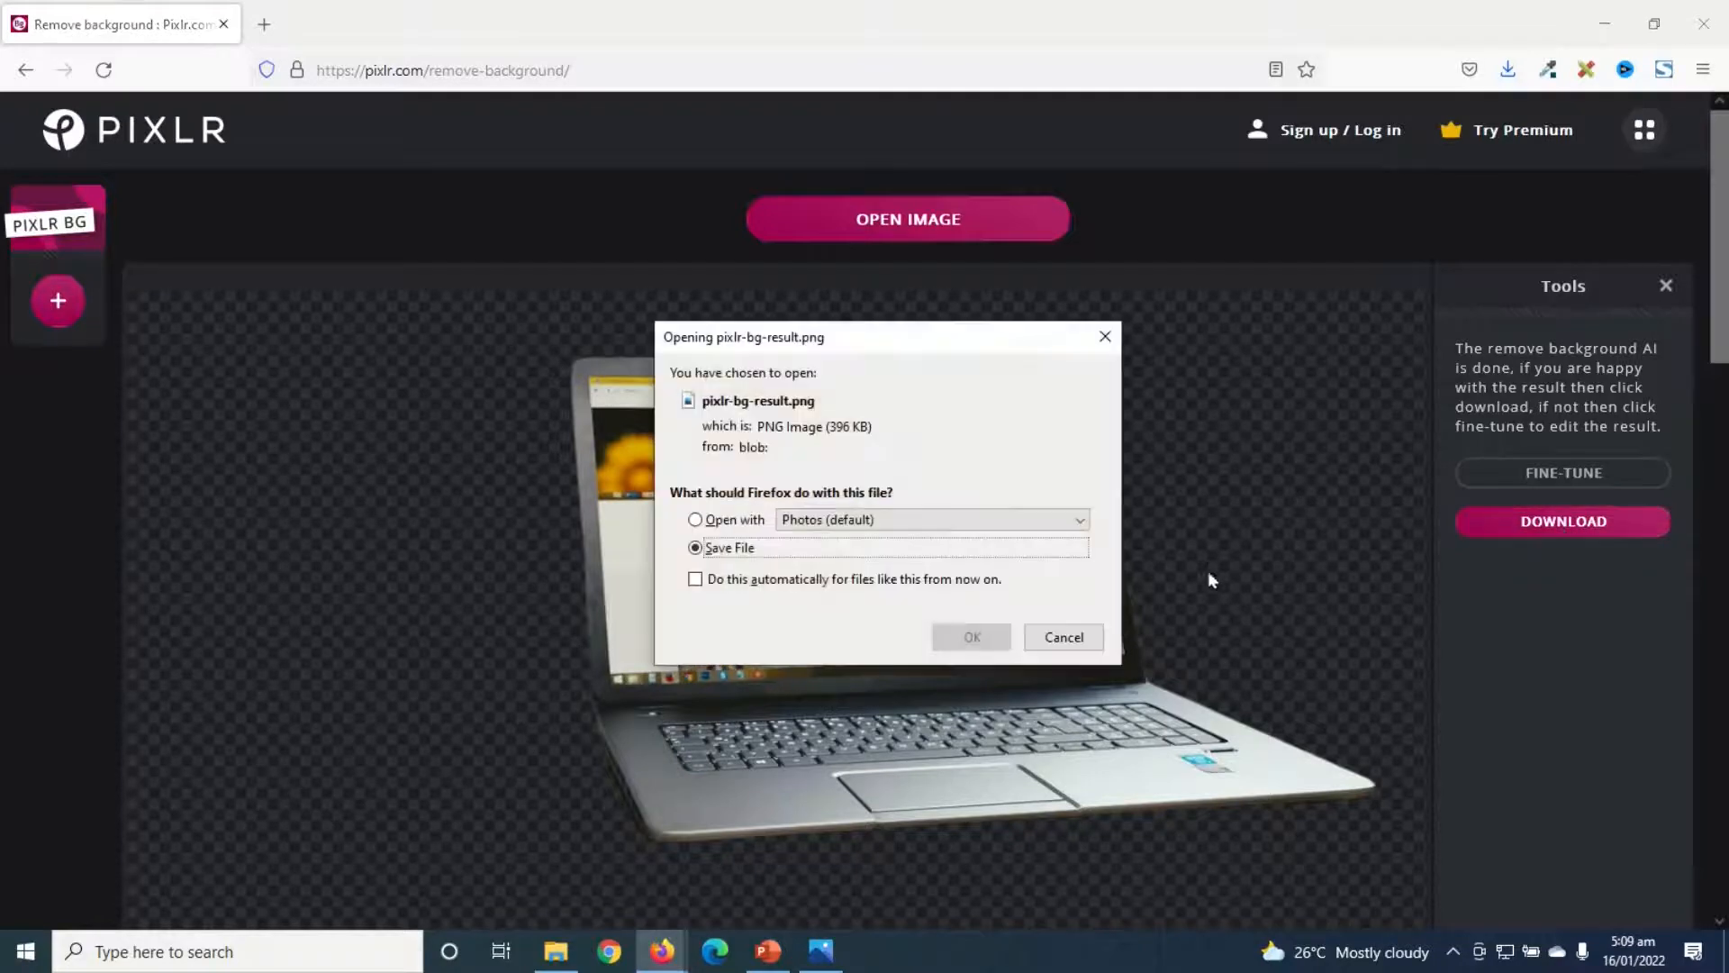
click(972, 637)
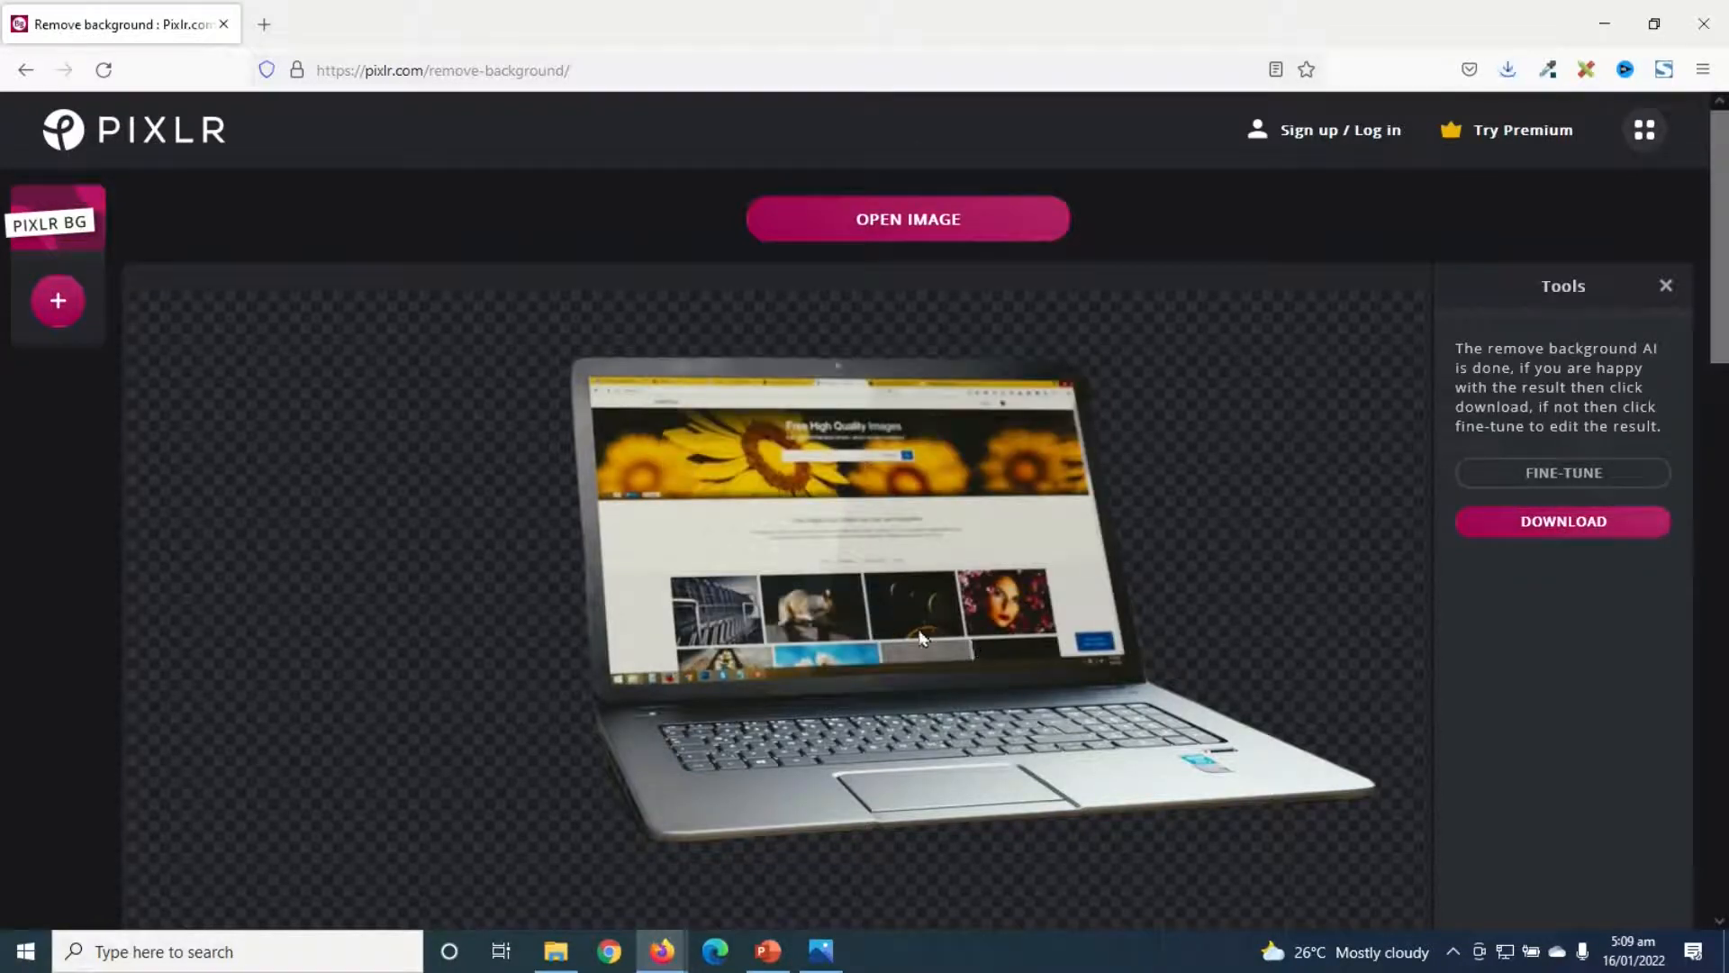
- Load the gabb-tapique portrait onto the page and save its background-removed PNG
click(555, 957)
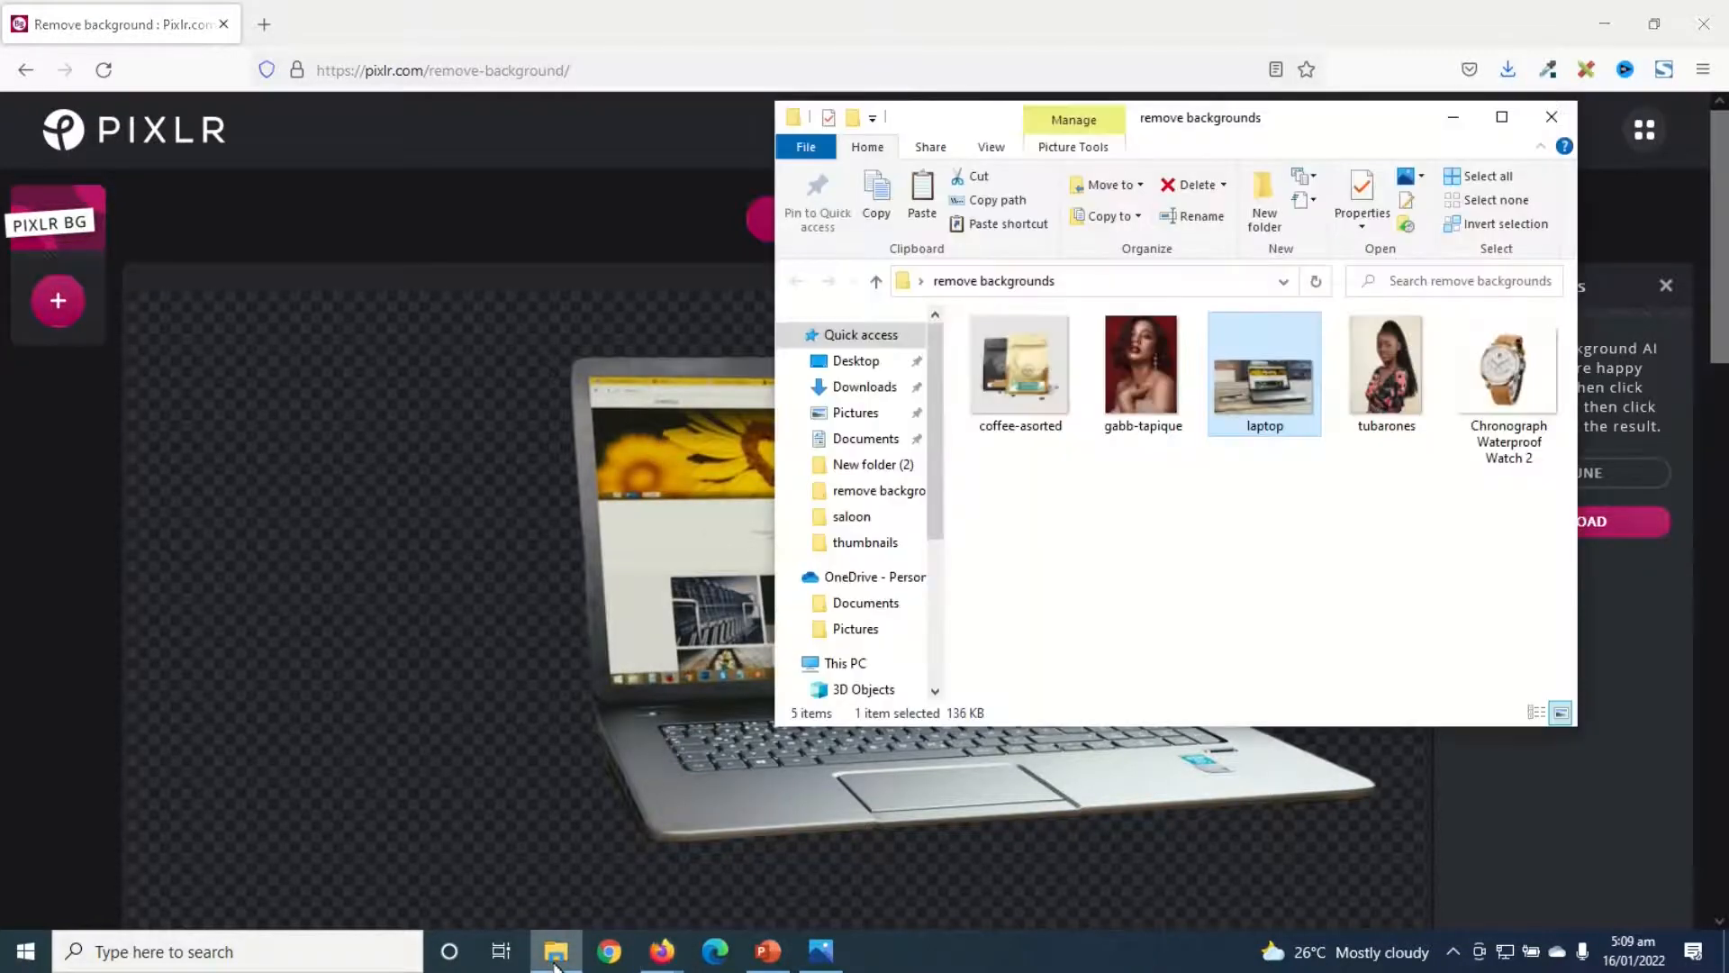
drag(1139, 365, 641, 661)
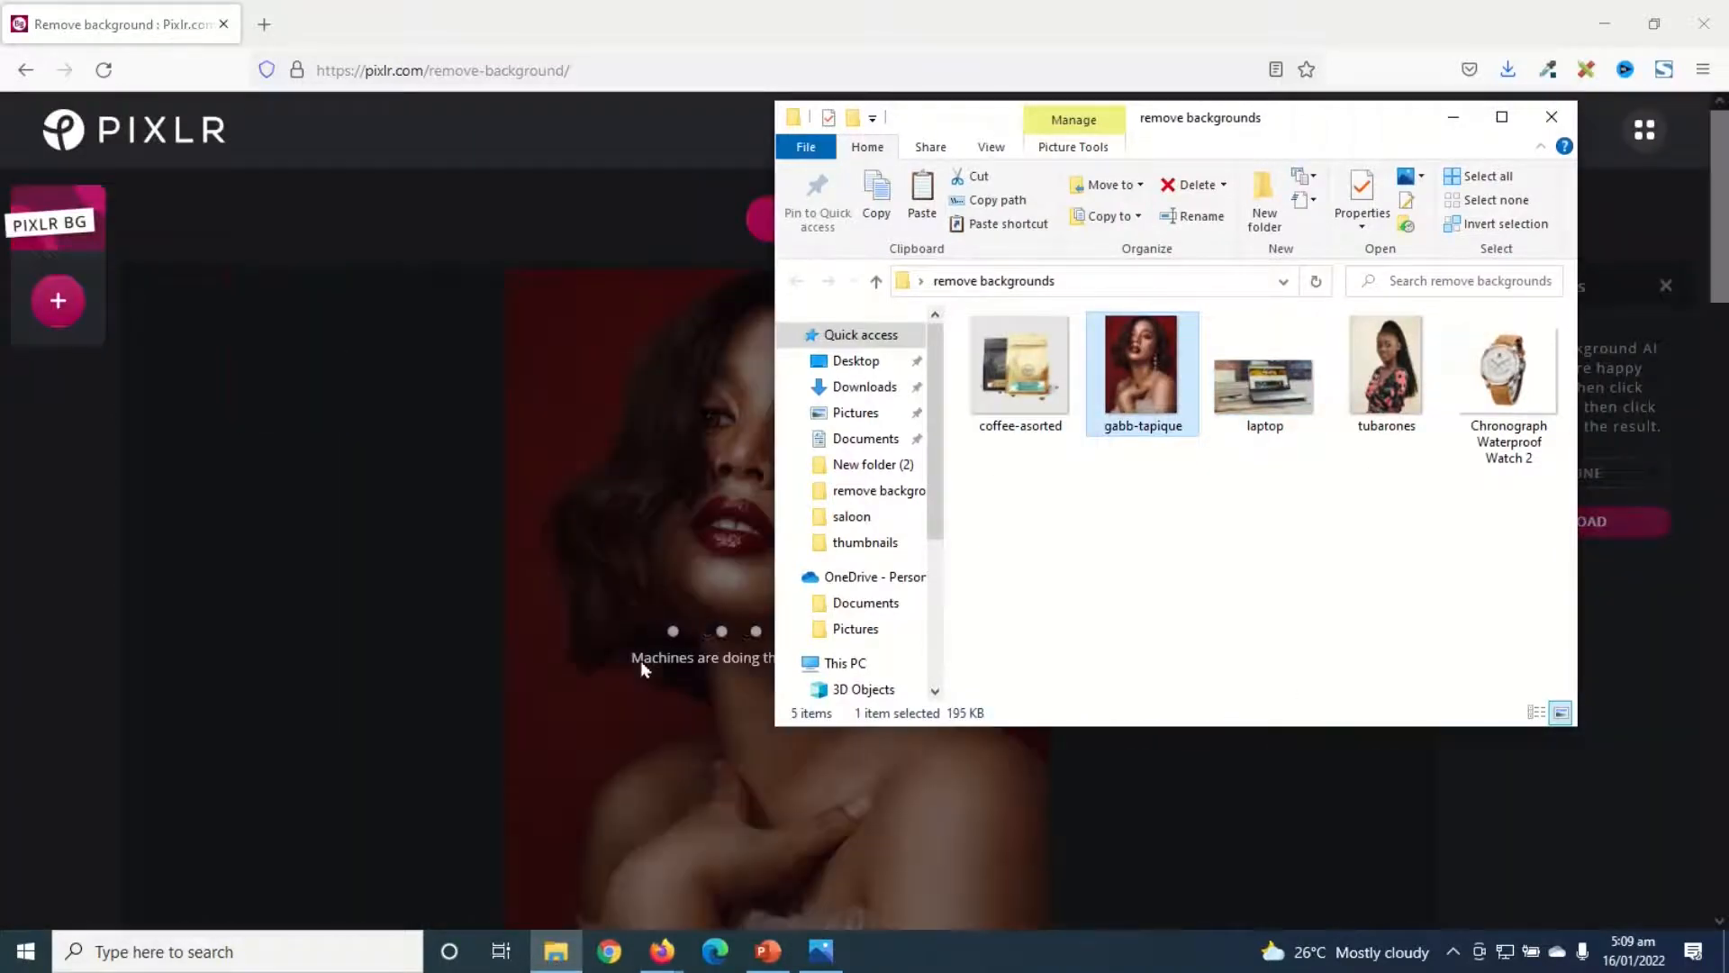
click(496, 602)
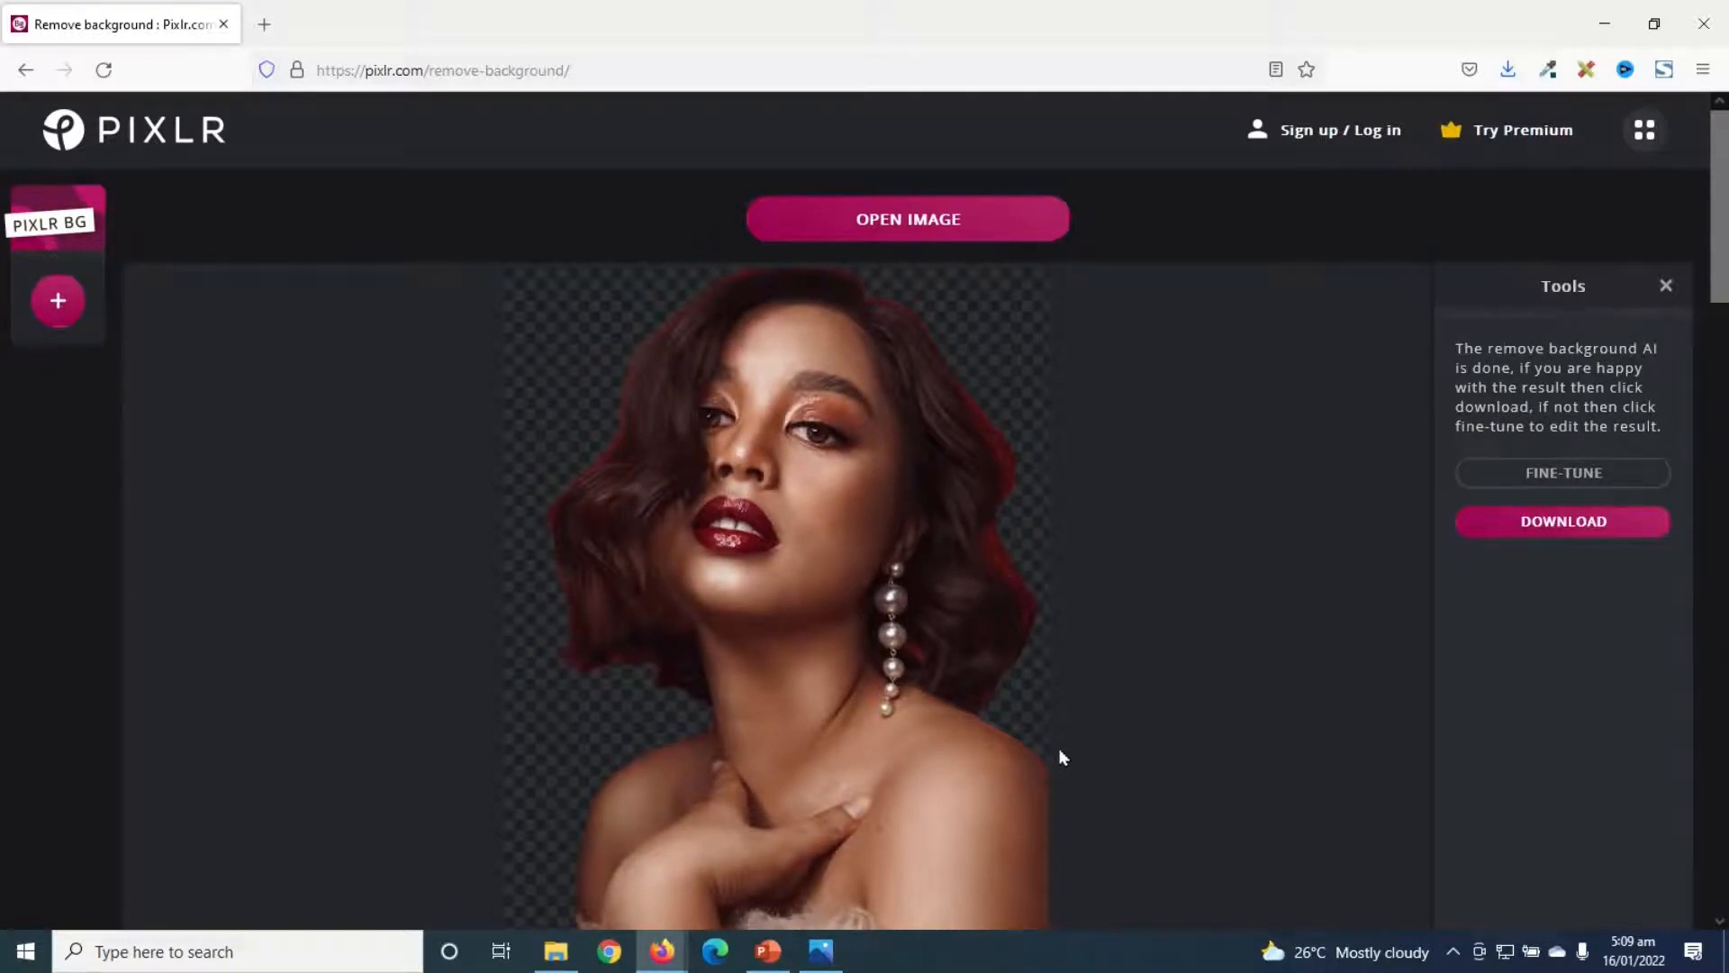
click(1552, 531)
click(972, 640)
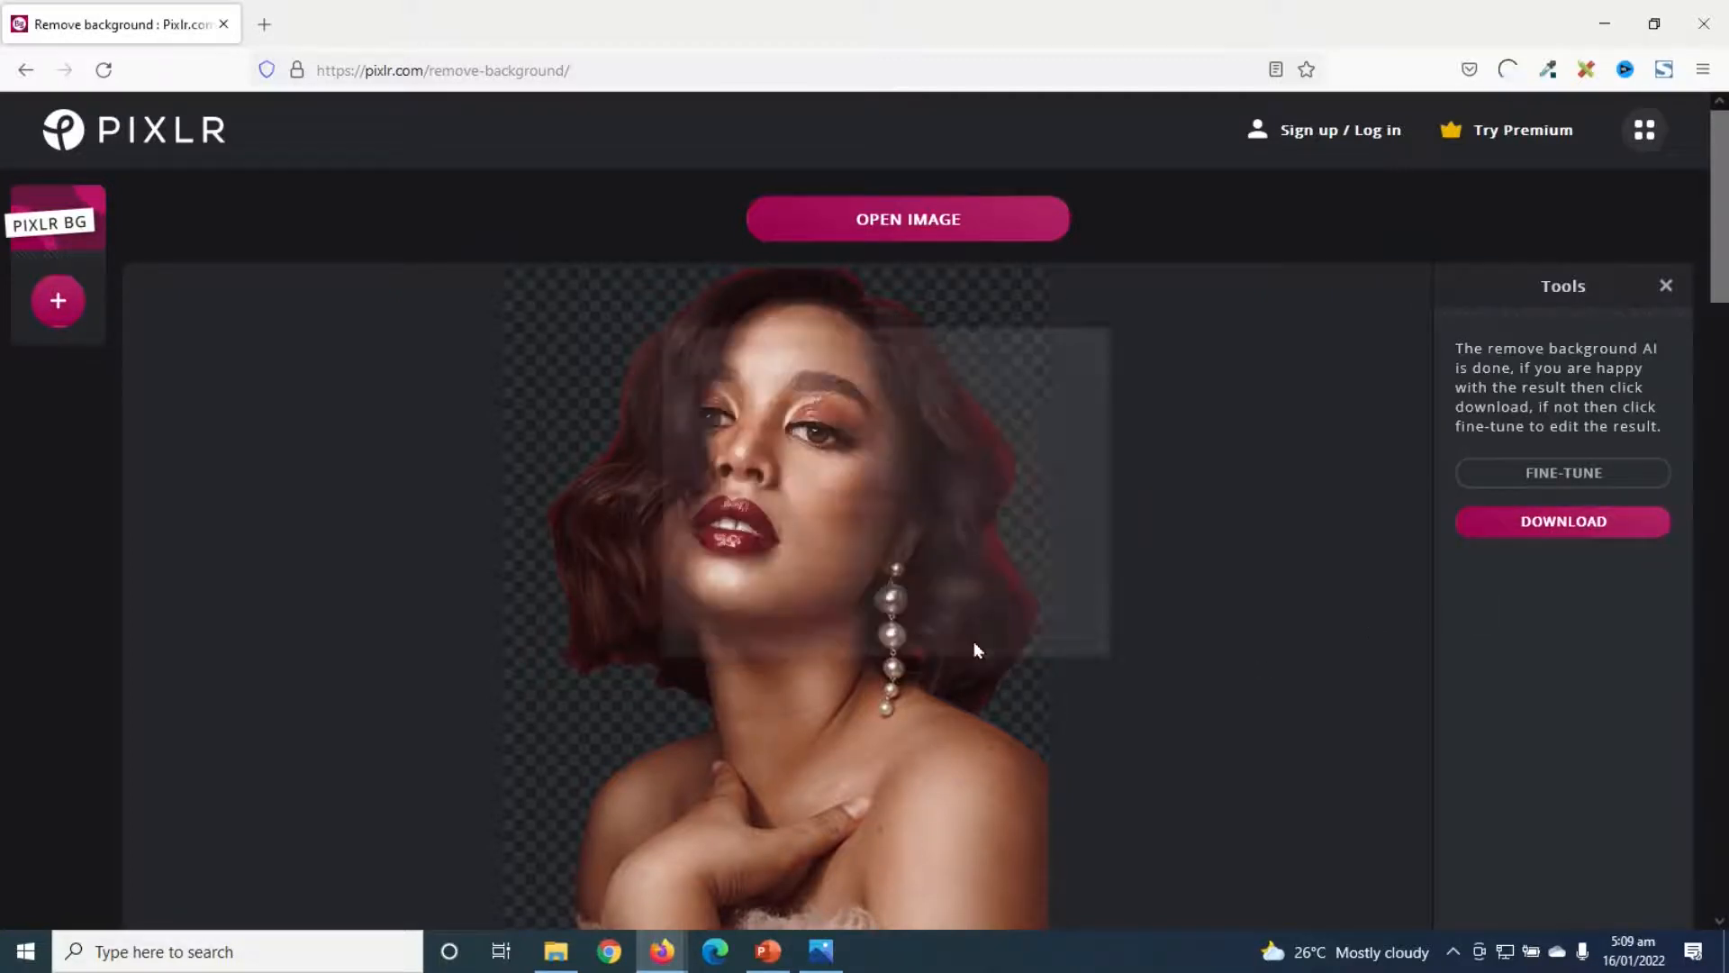
- Load the tubarones portrait from the folder window onto the page for background removal
click(559, 950)
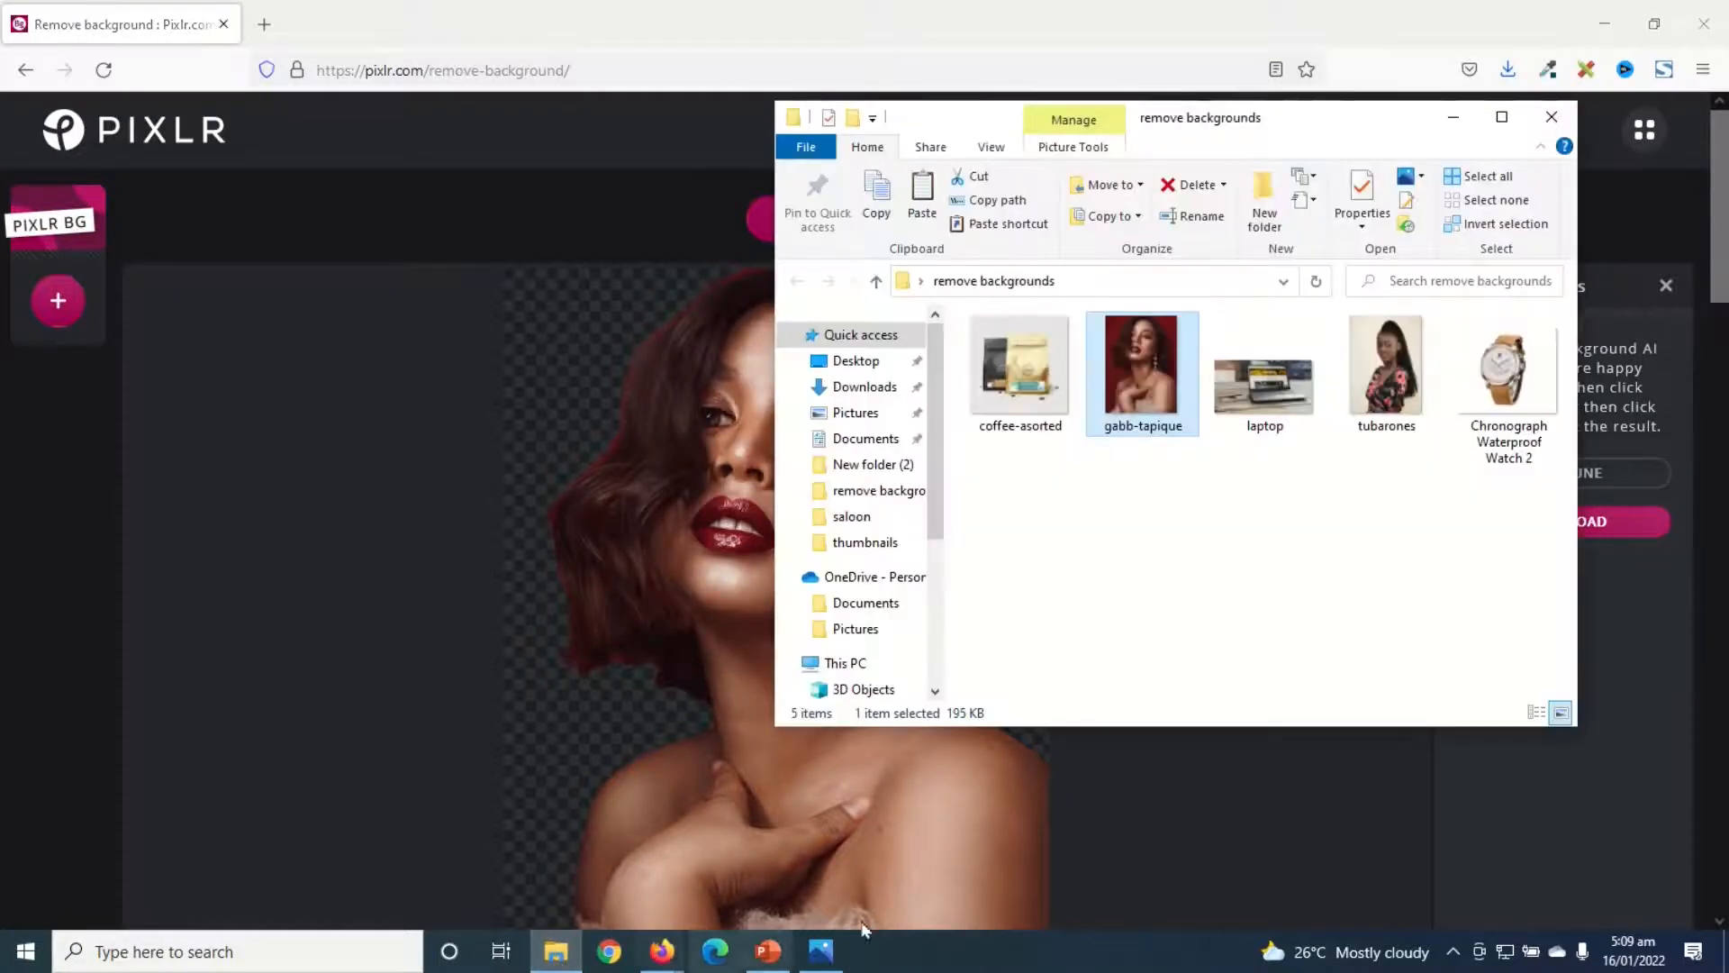
click(1384, 387)
drag(1384, 387, 695, 576)
click(694, 585)
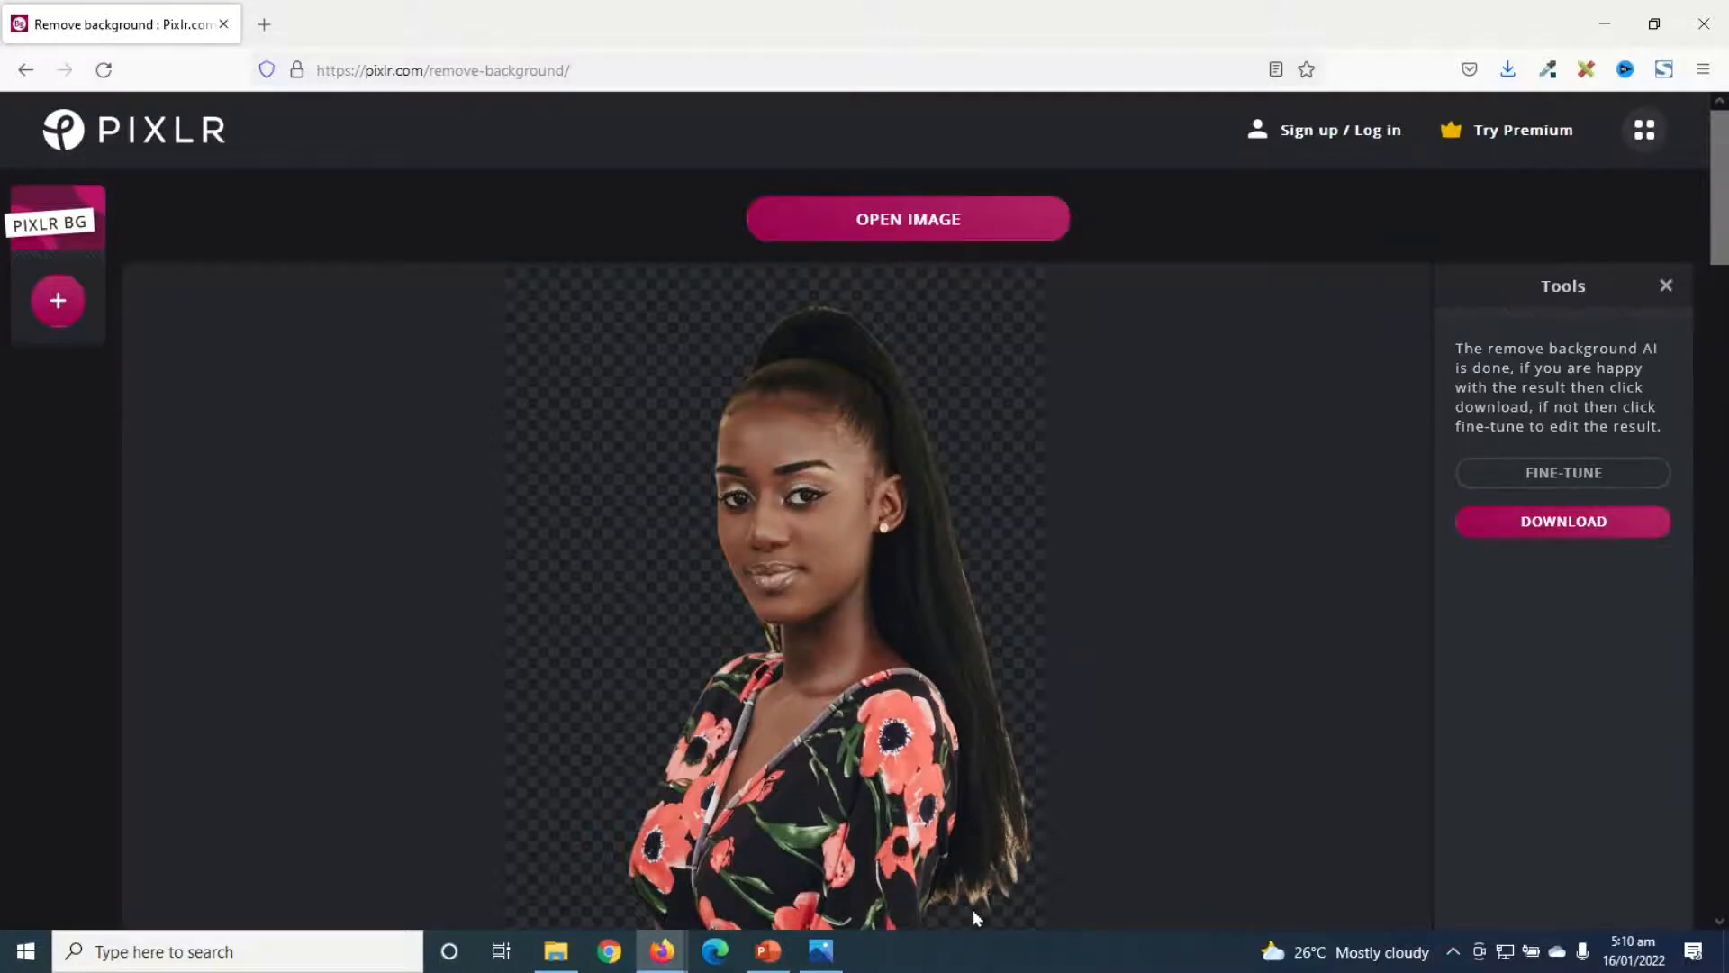
- Open fine-tune and erase leftover background along the hair's edge with the Remove brush, reducing its size to 18 px
scroll(975, 908, up, 5)
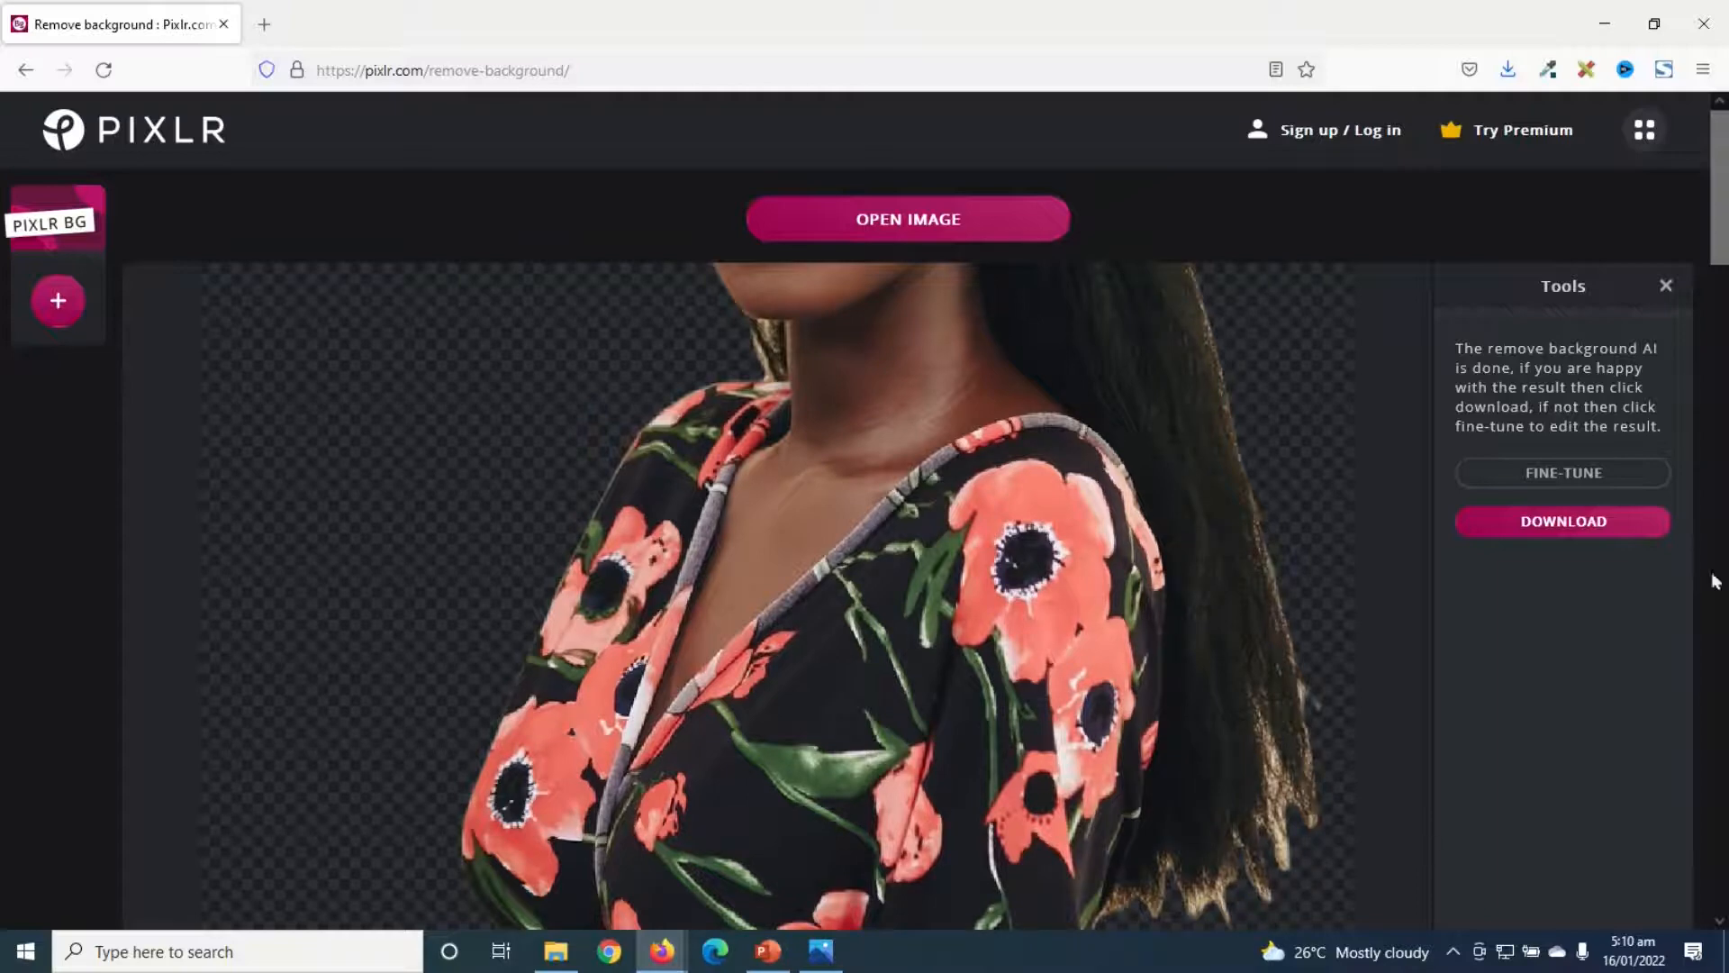
click(1567, 483)
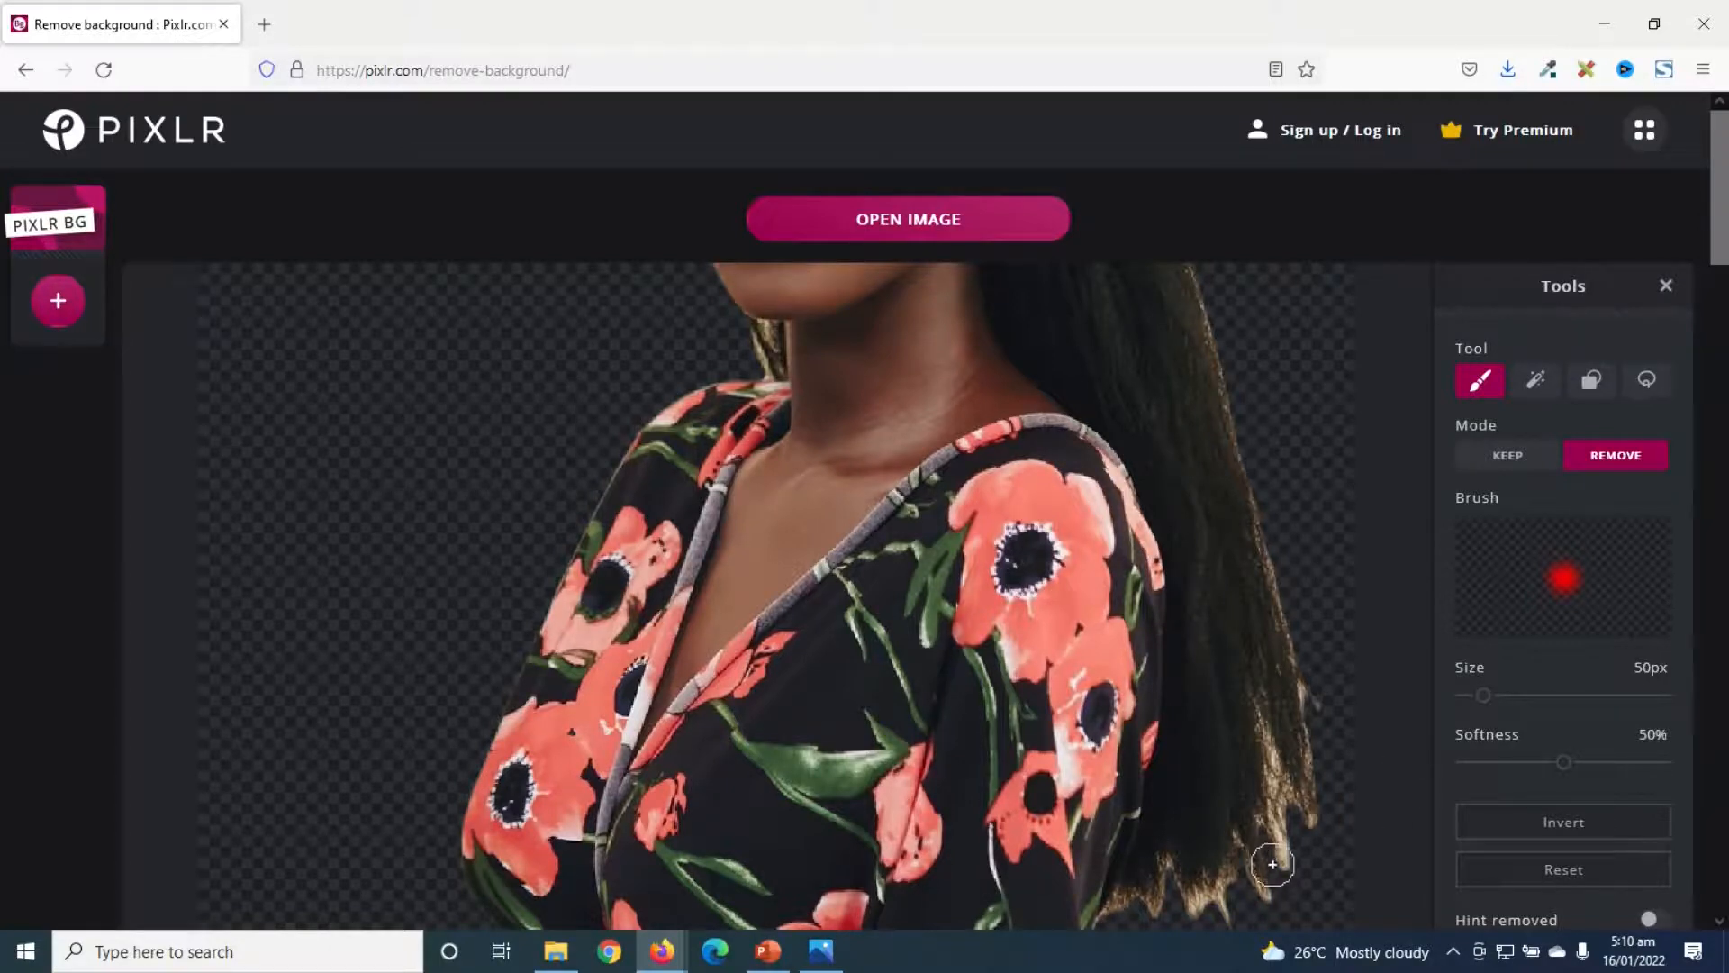
scroll(1272, 864, up, 2)
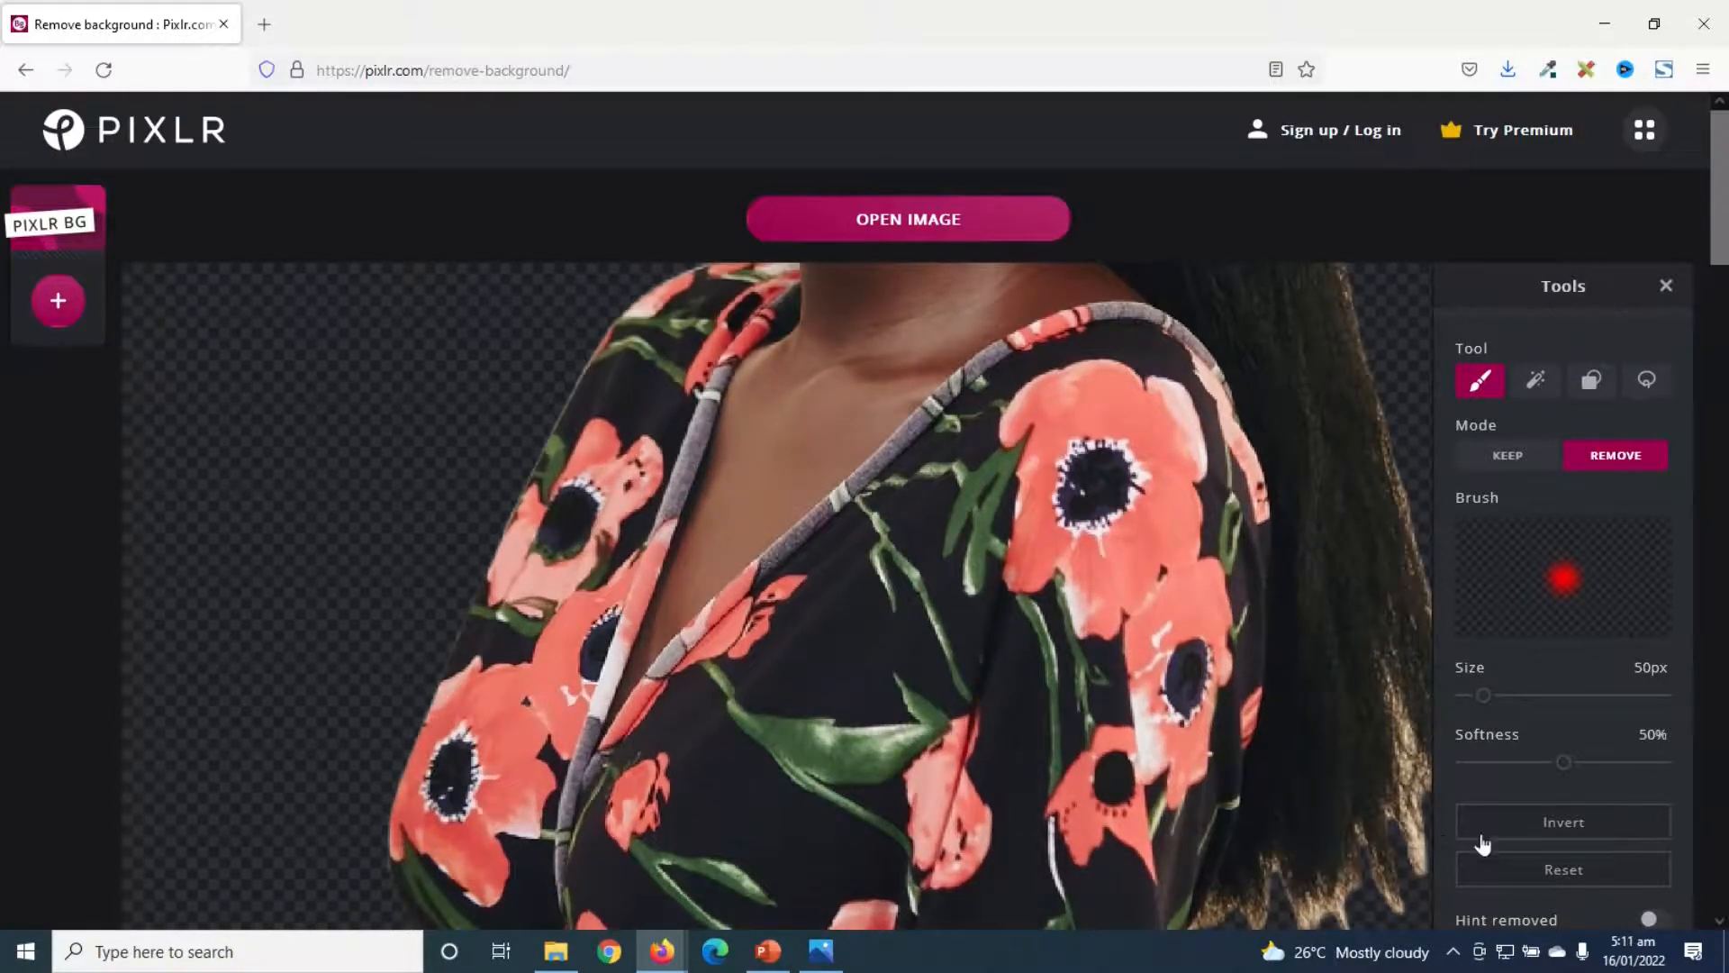
scroll(1367, 900, down, 1)
drag(1347, 821, 1343, 884)
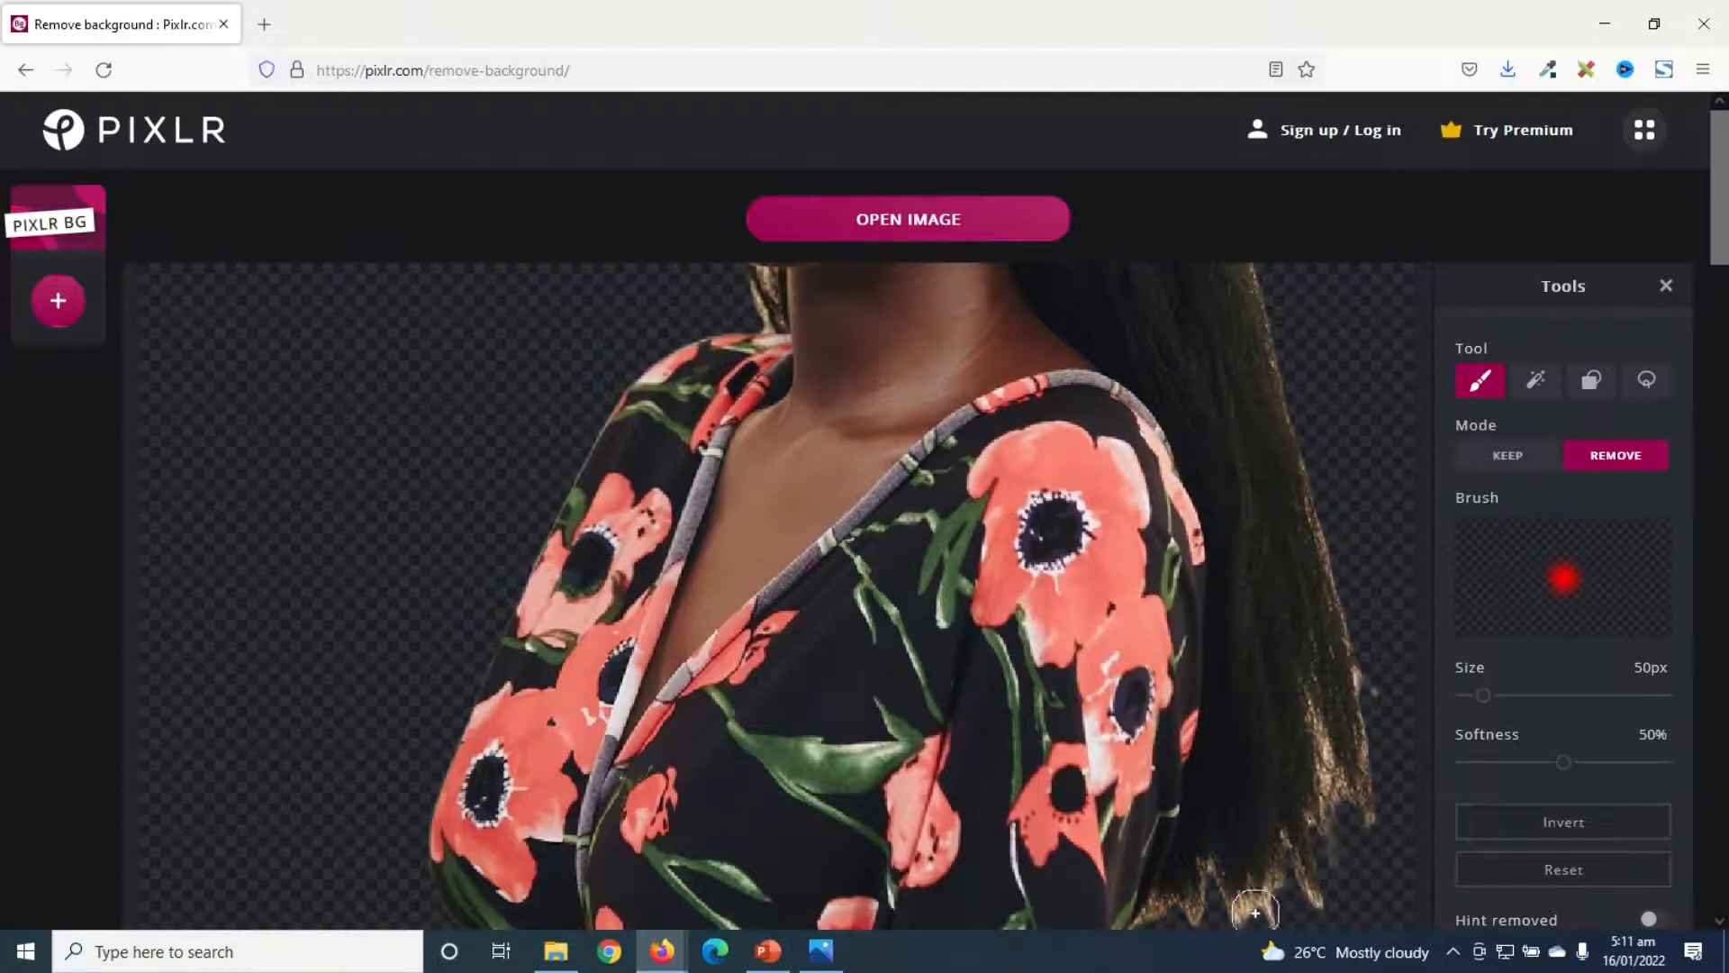
drag(1240, 923, 1253, 908)
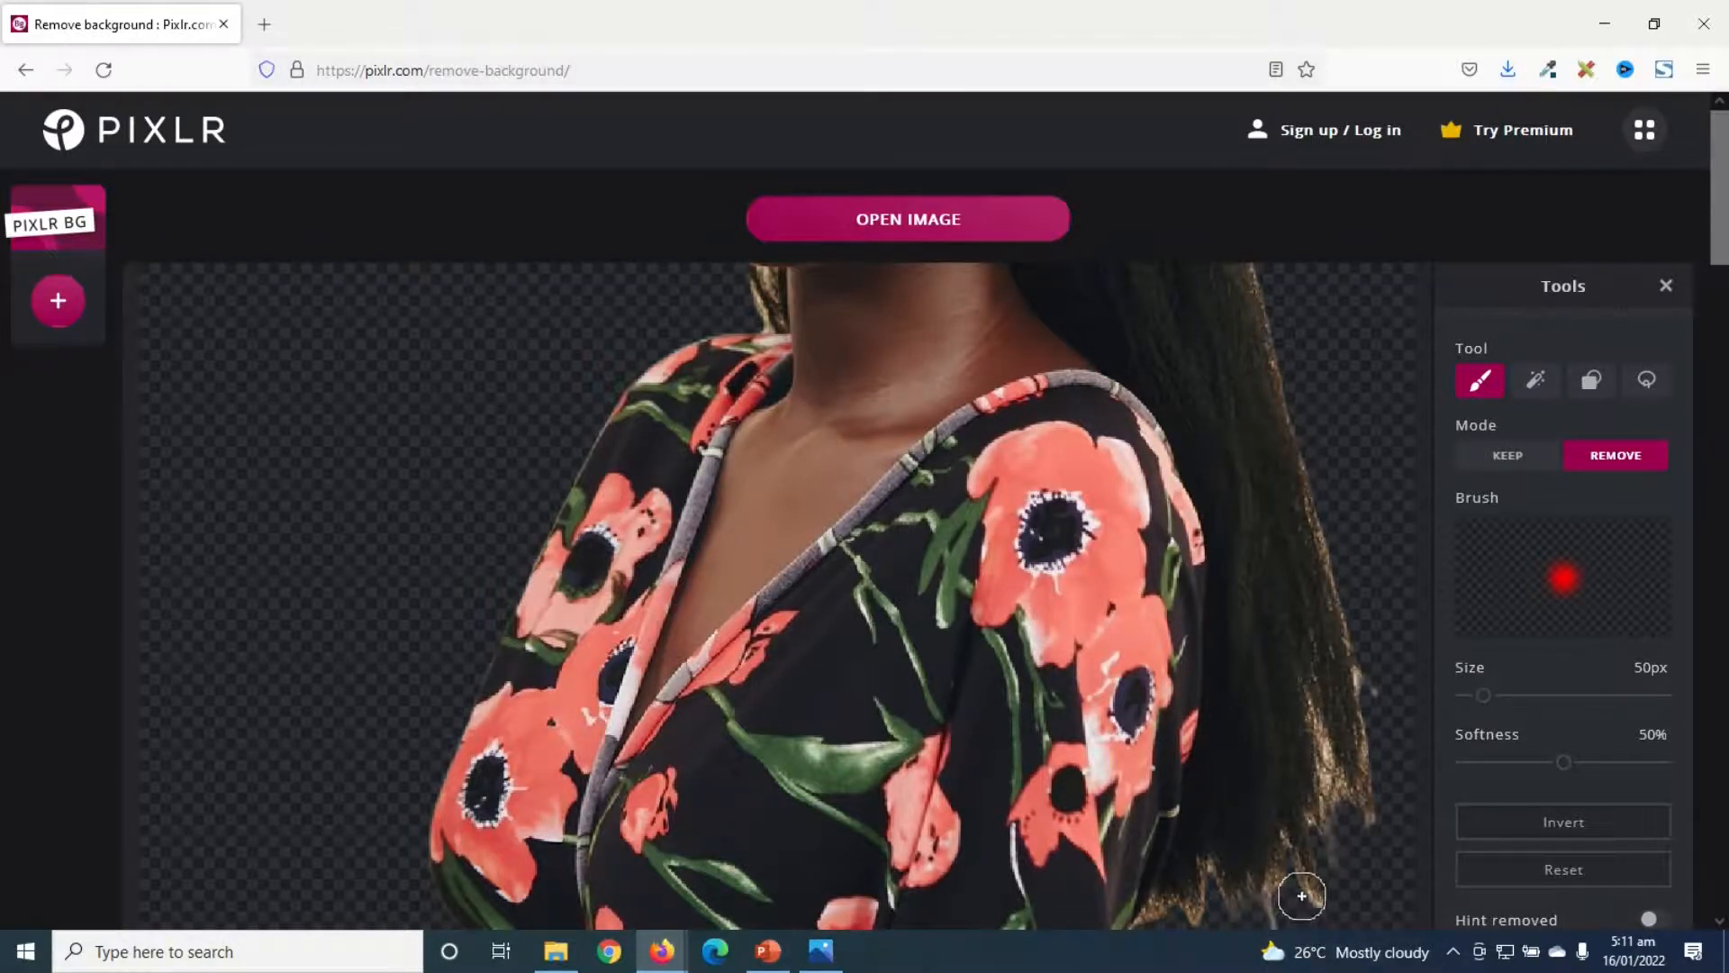
drag(1300, 895, 1317, 917)
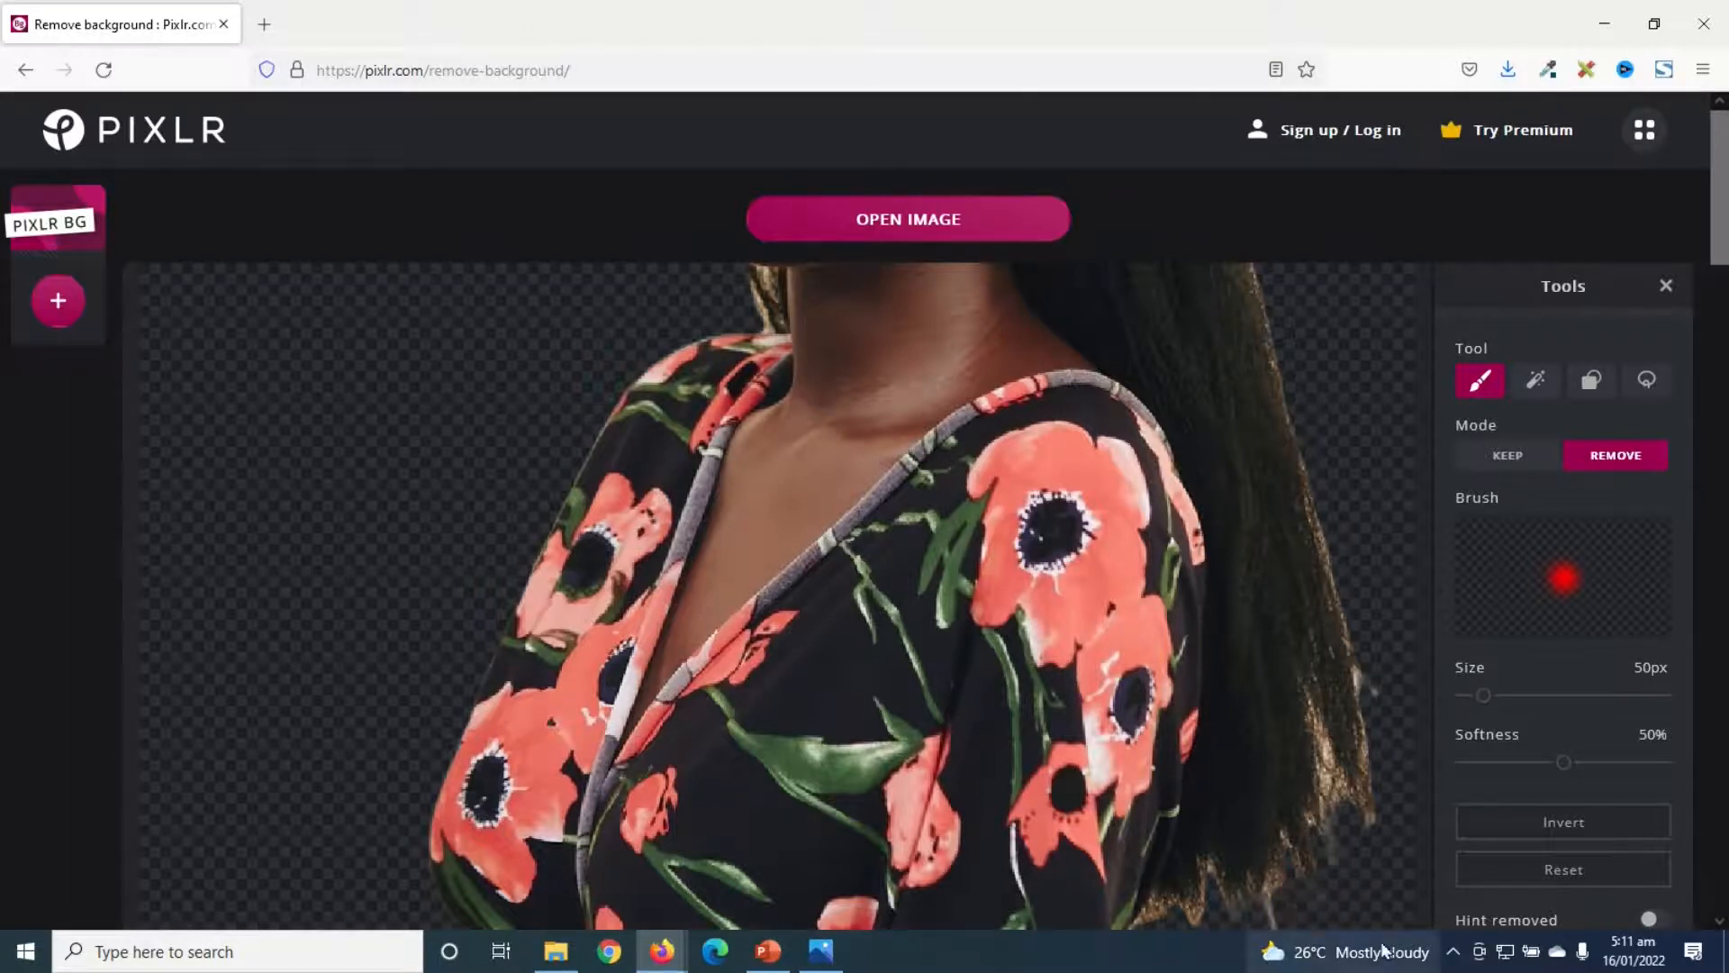
drag(1366, 673, 1370, 720)
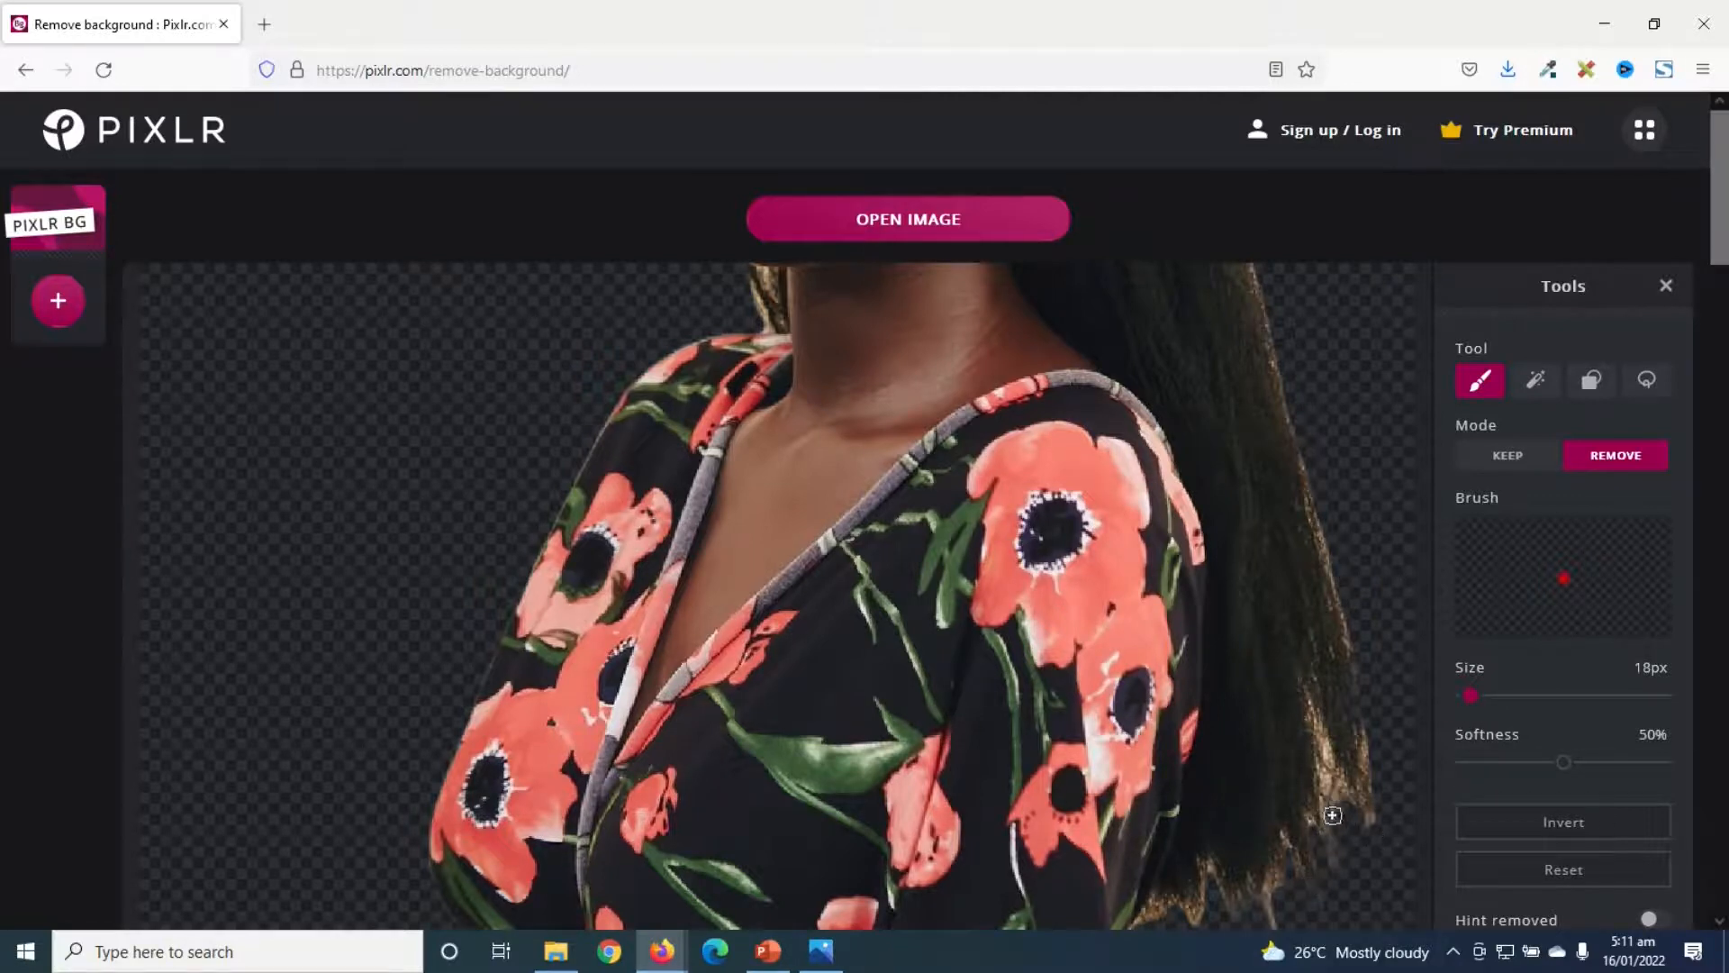
drag(1340, 792, 1340, 820)
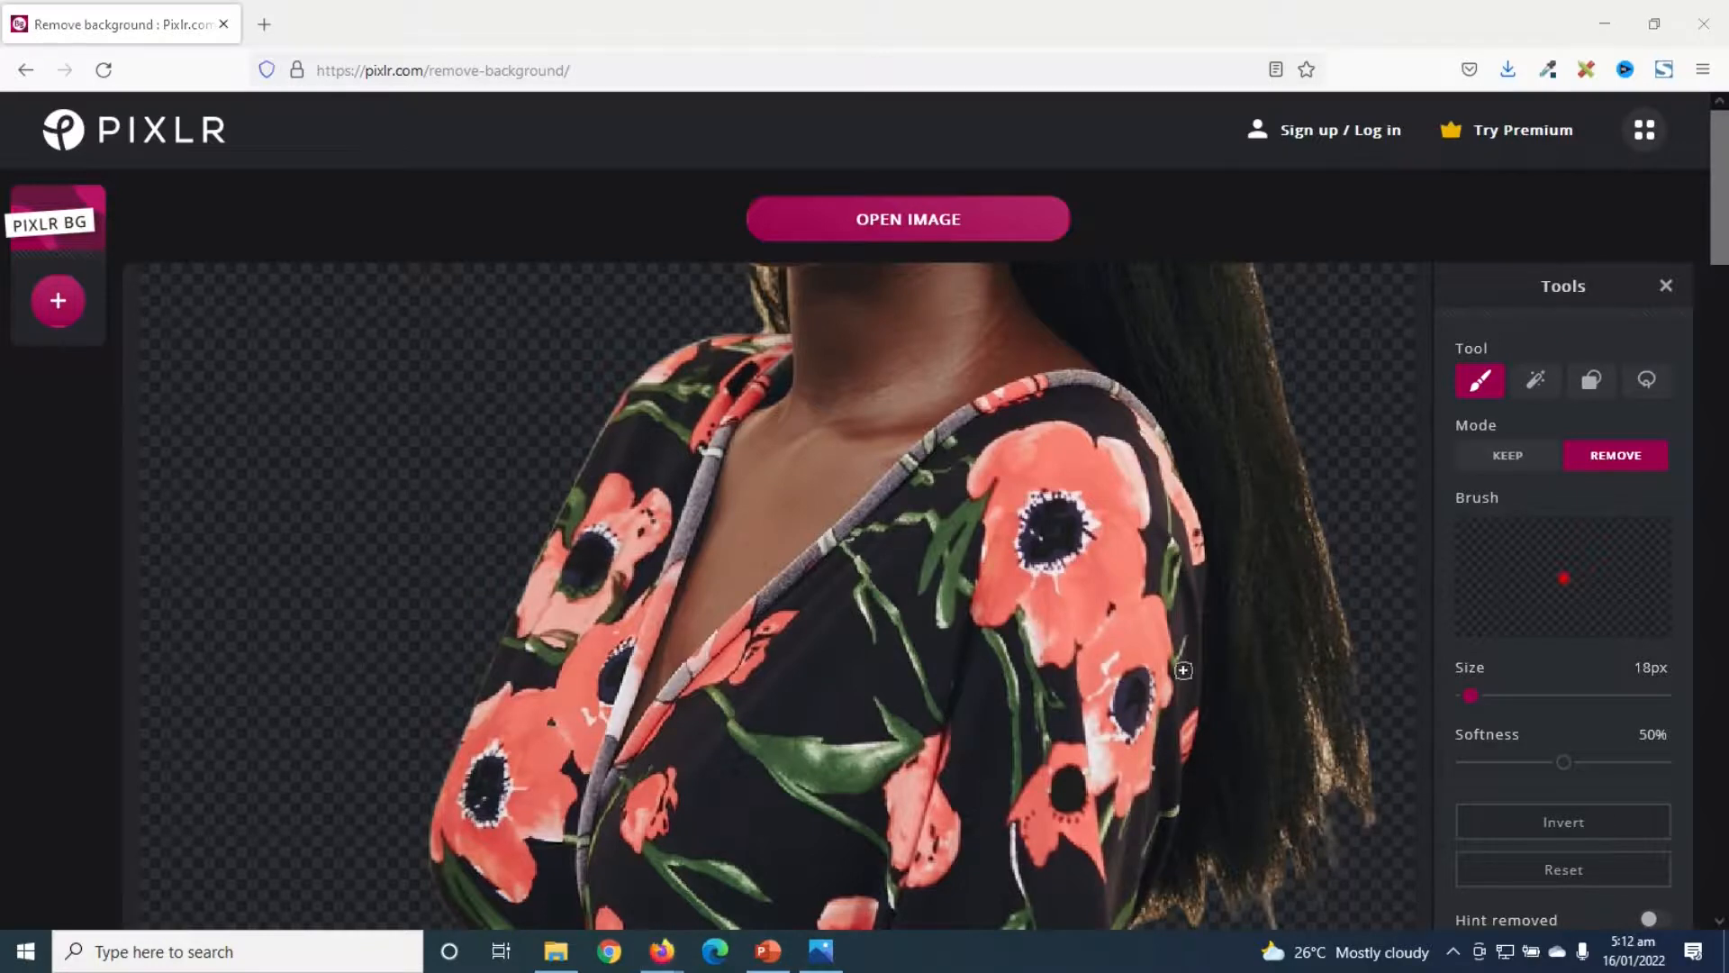
- Inspect the refined portrait cutout at different zoom levels
scroll(1136, 611, down, 2)
scroll(821, 389, down, 1)
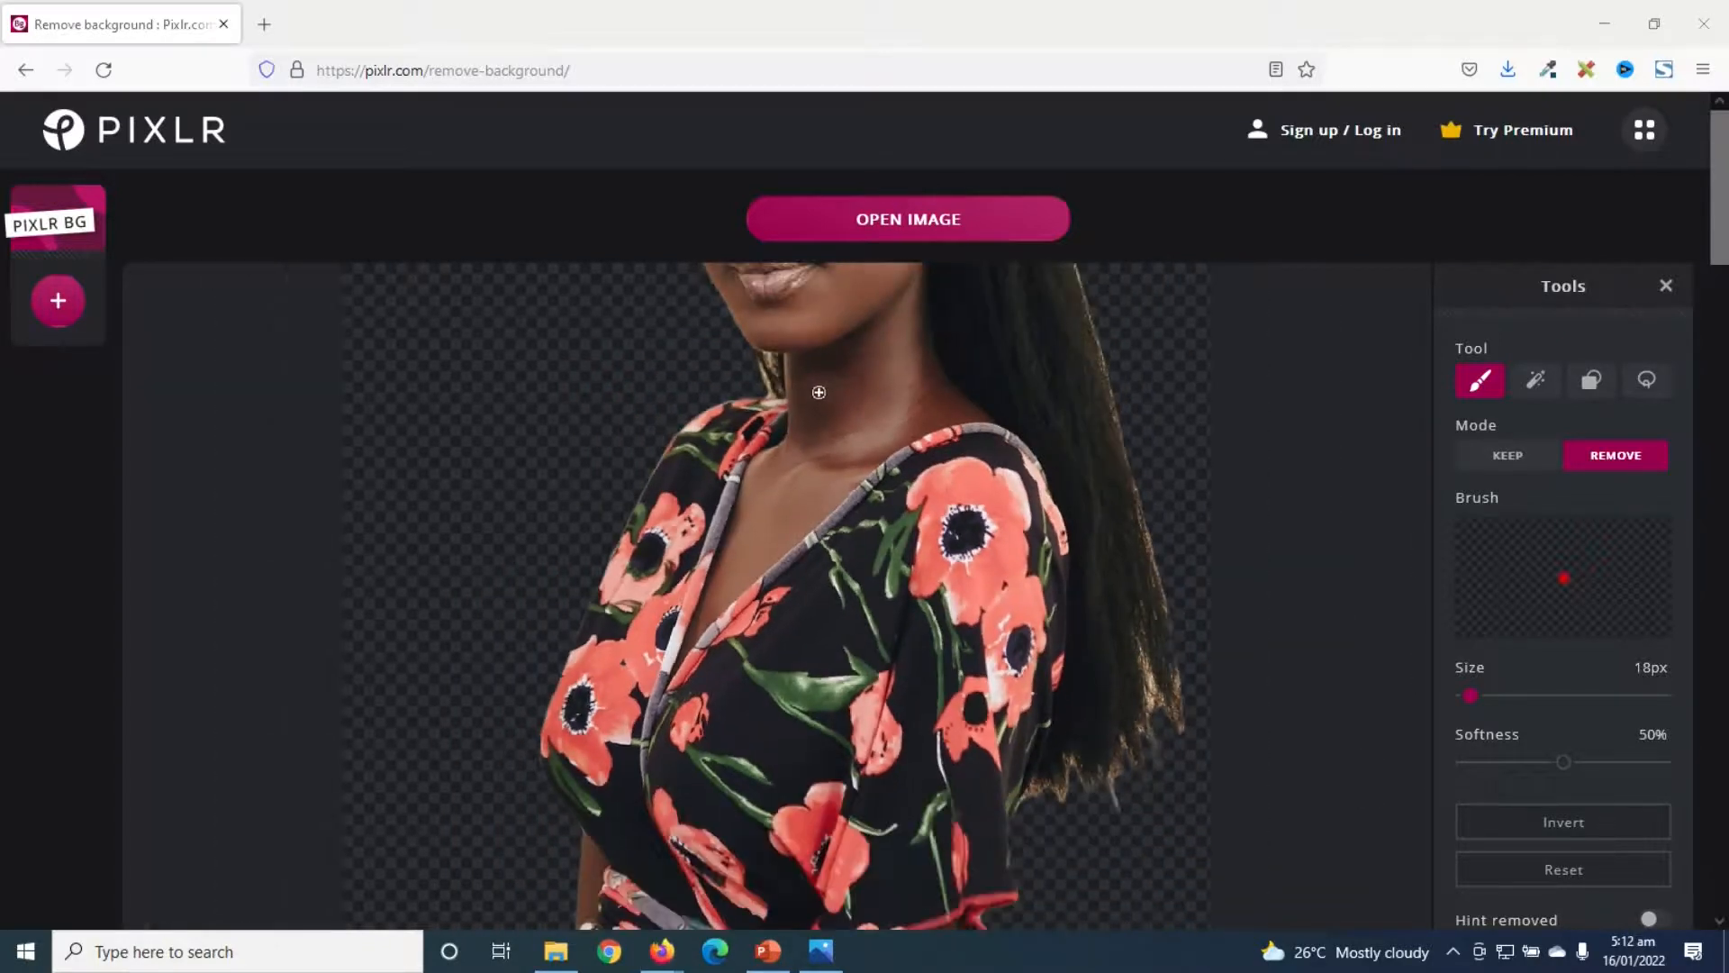
scroll(726, 338, down, 1)
scroll(732, 335, down, 4)
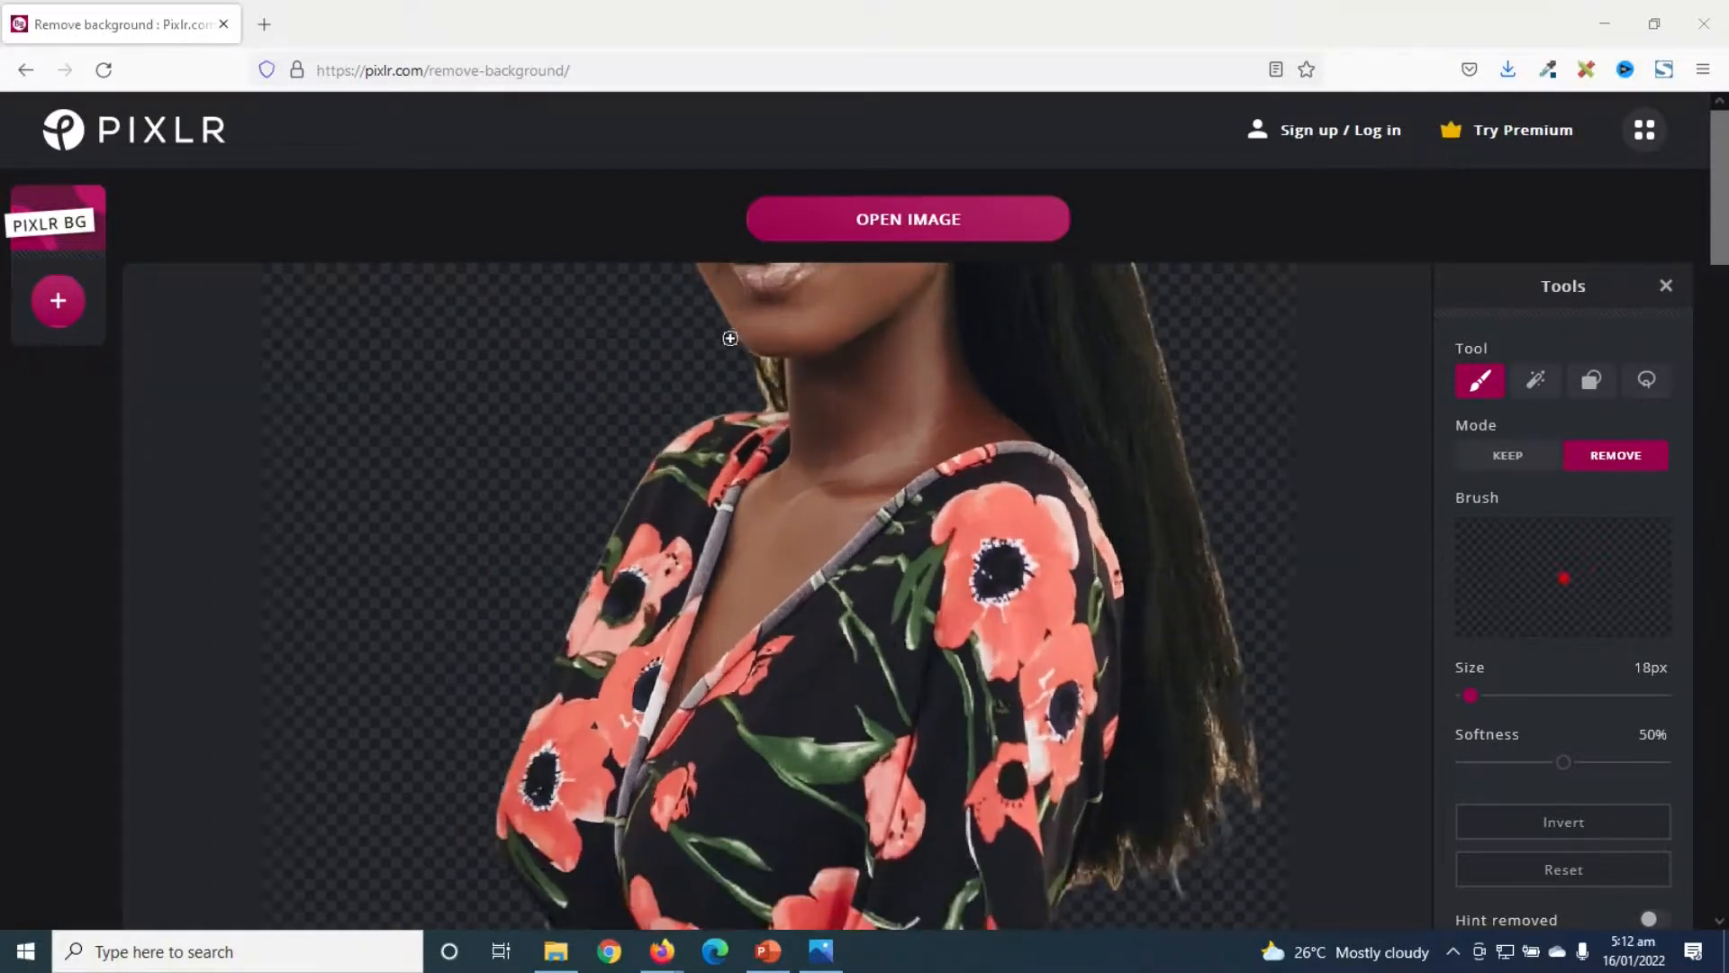
scroll(774, 621, up, 5)
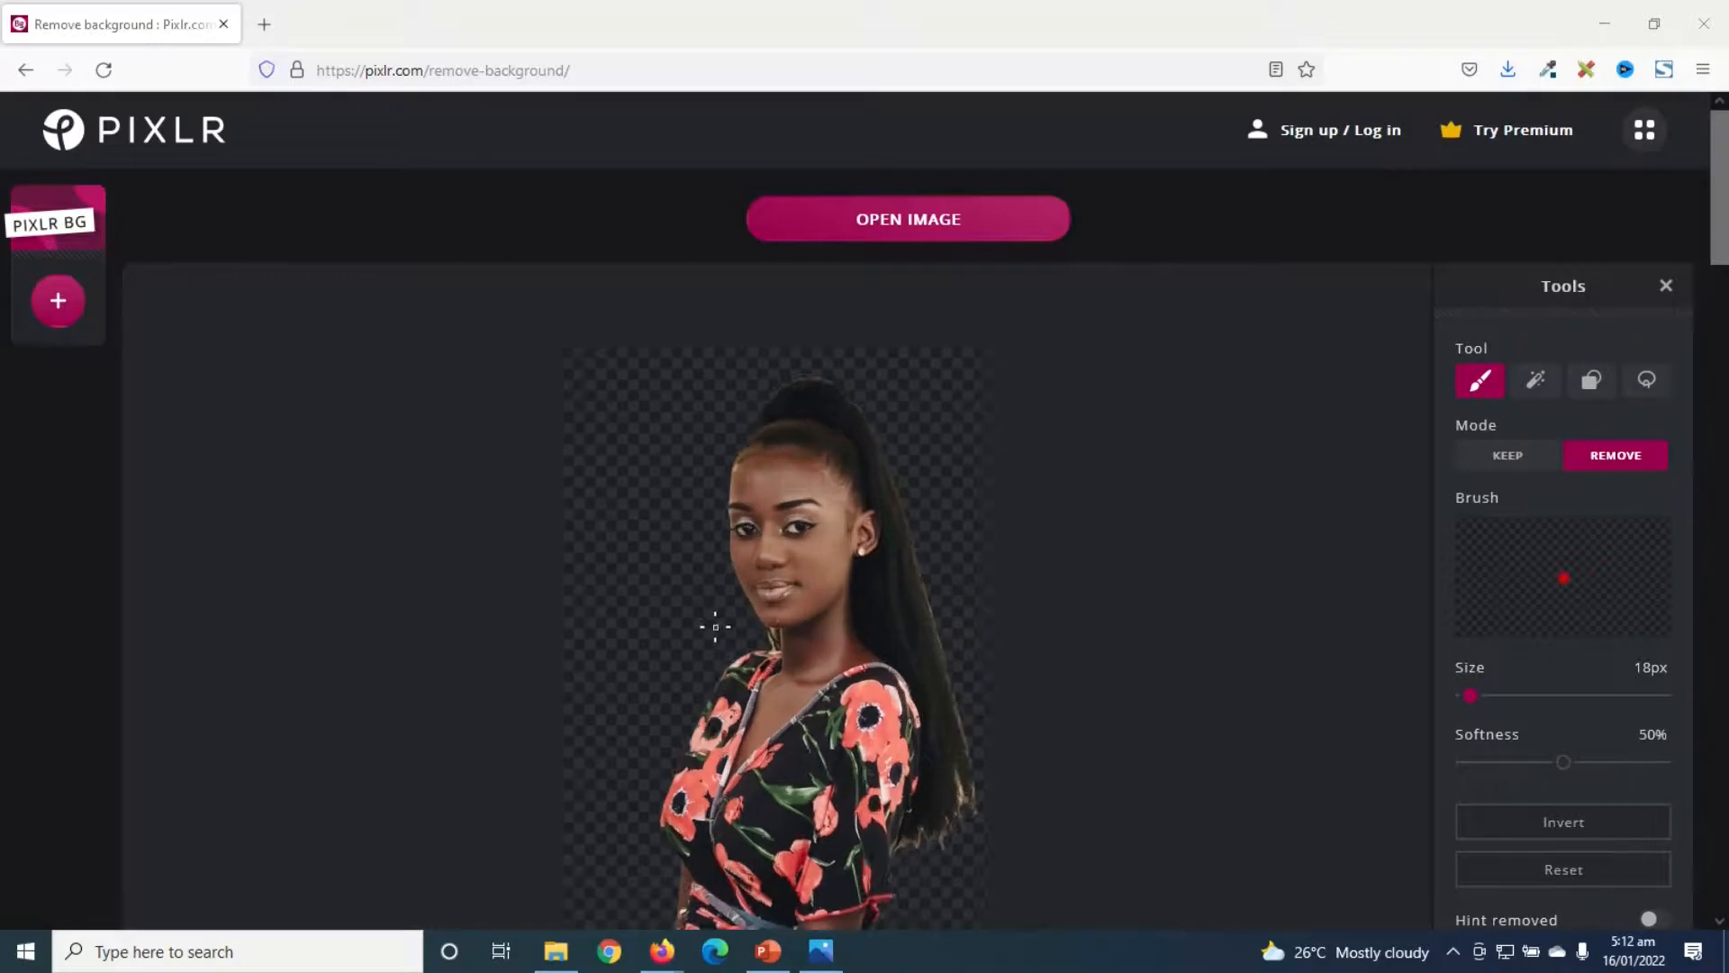
scroll(968, 367, up, 3)
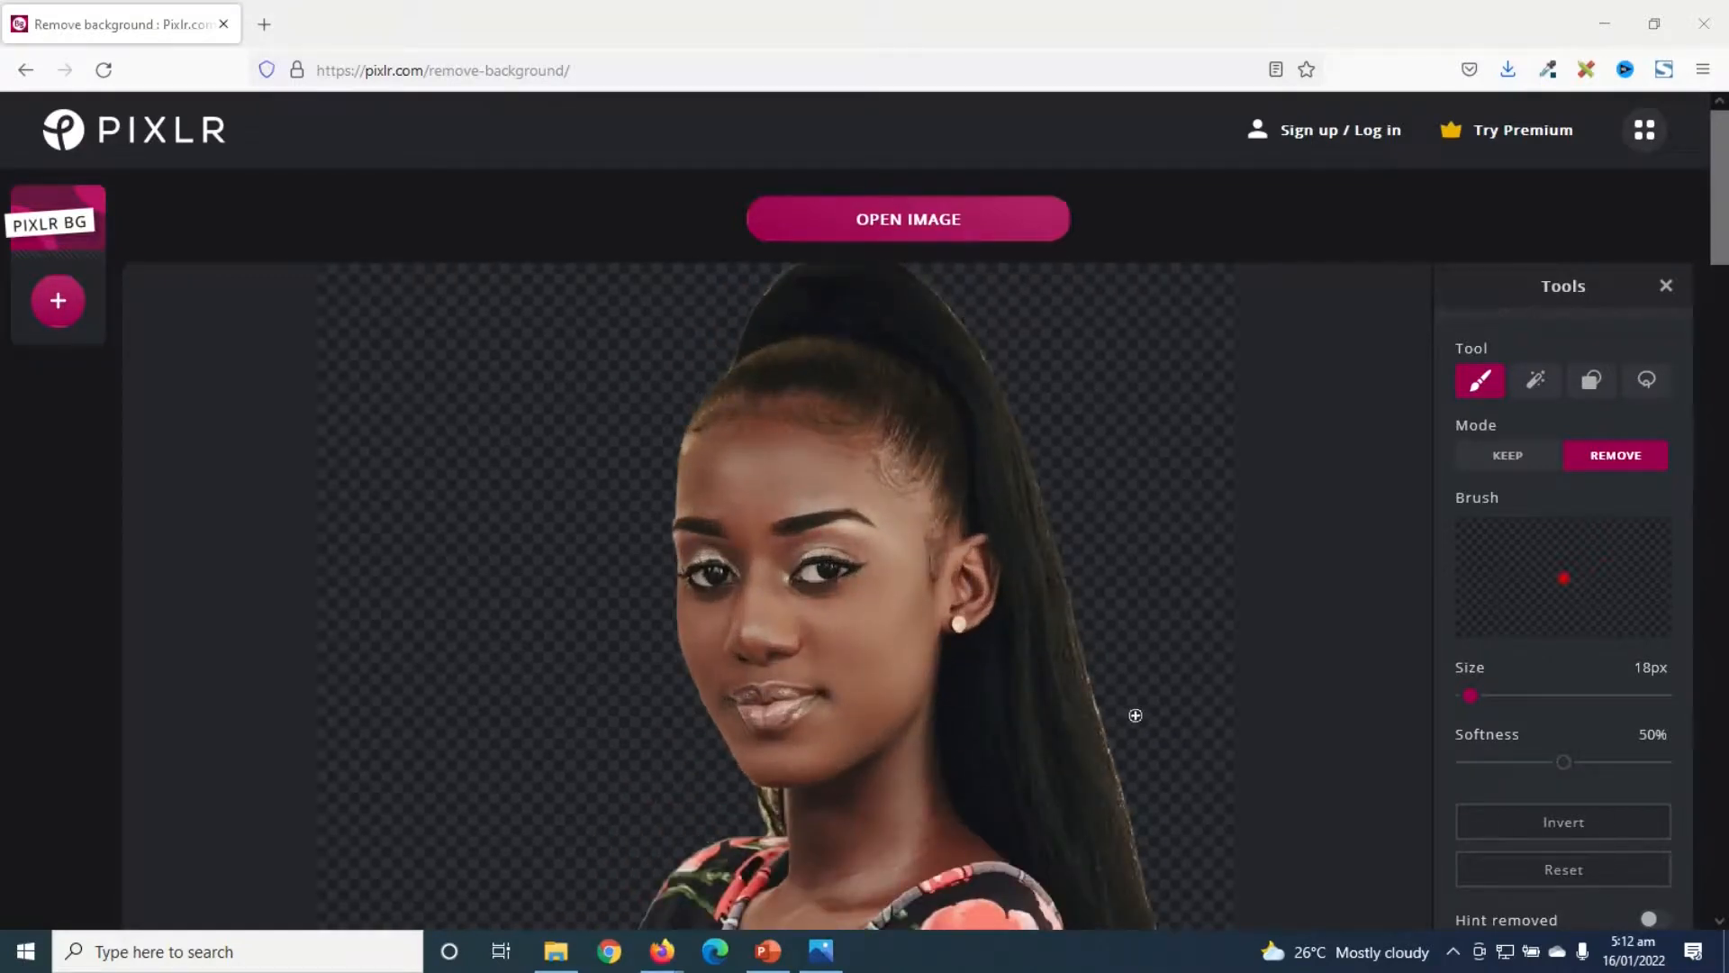
- Erase leftover background along the hair's edge and near the neck and shoulder with the Remove brush
scroll(1117, 699, up, 3)
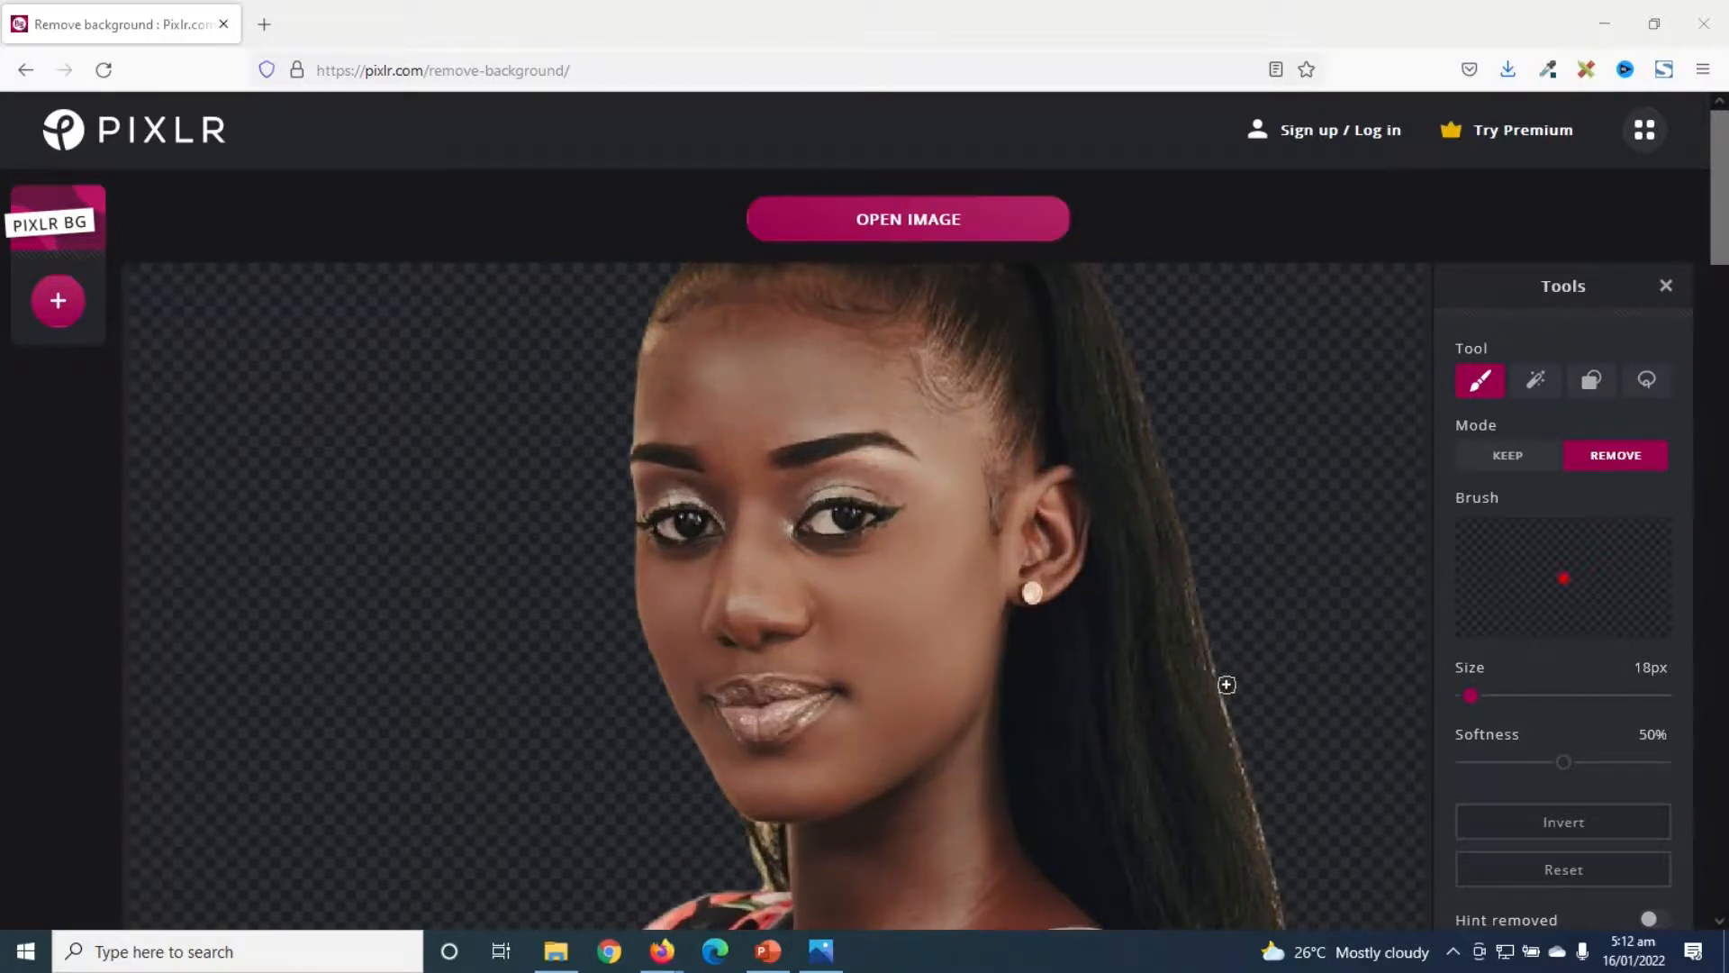
drag(1223, 685, 1284, 902)
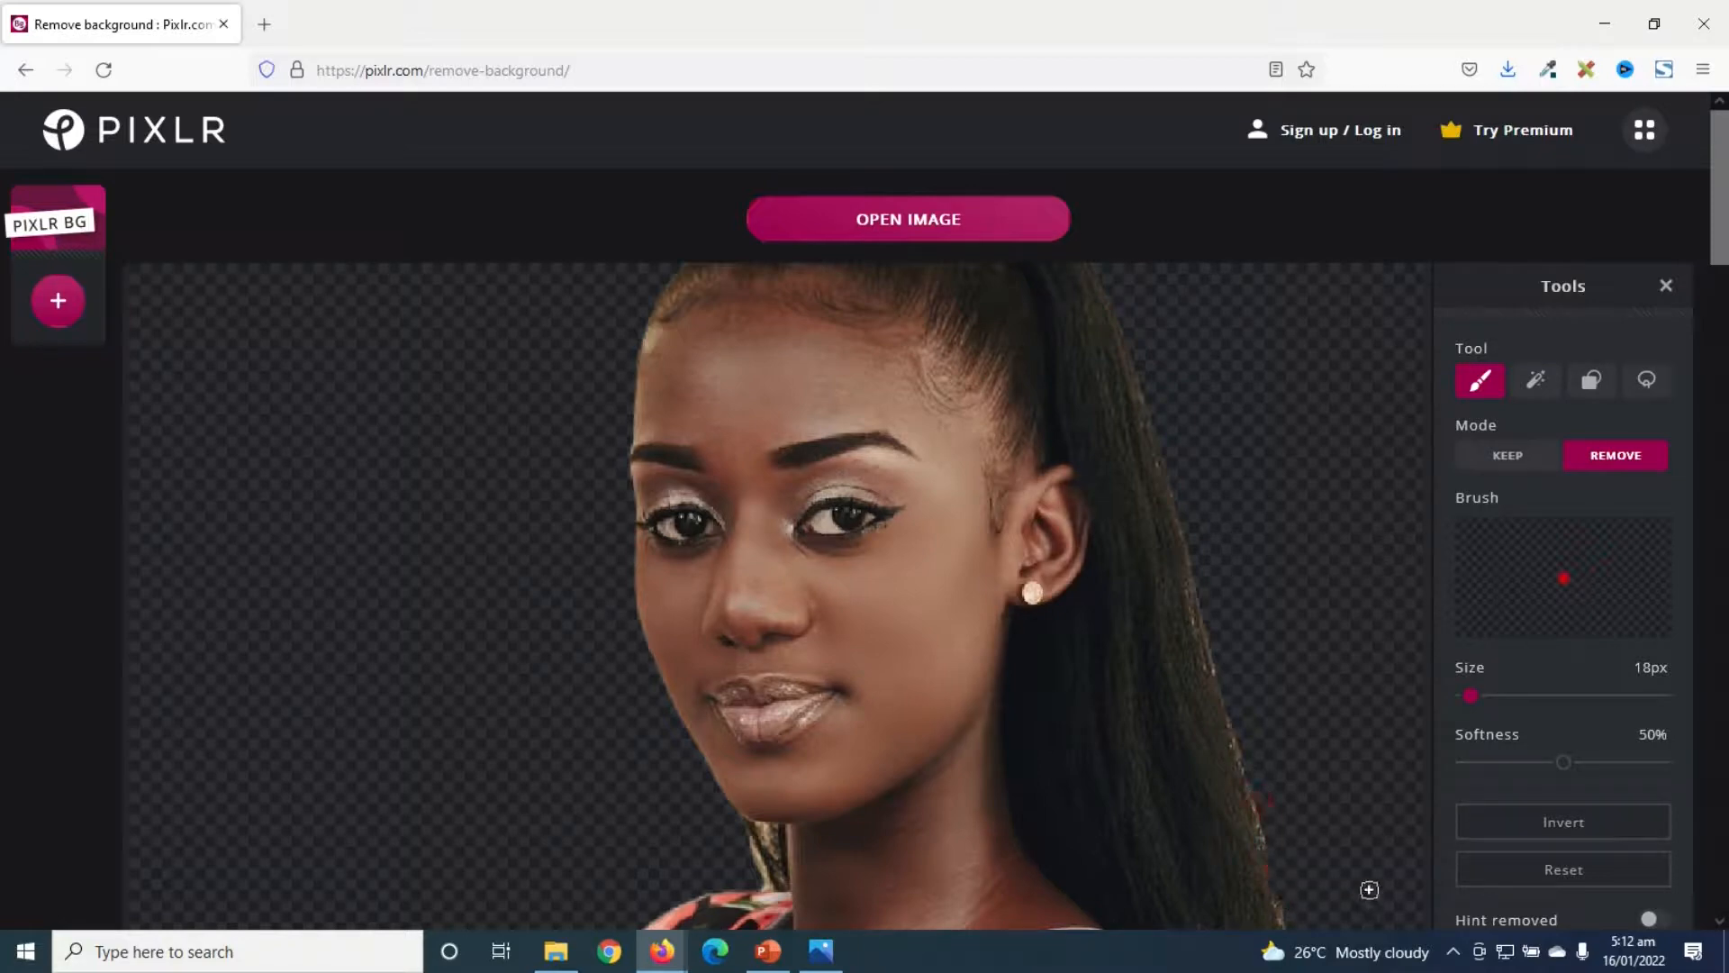
scroll(761, 889, up, 1)
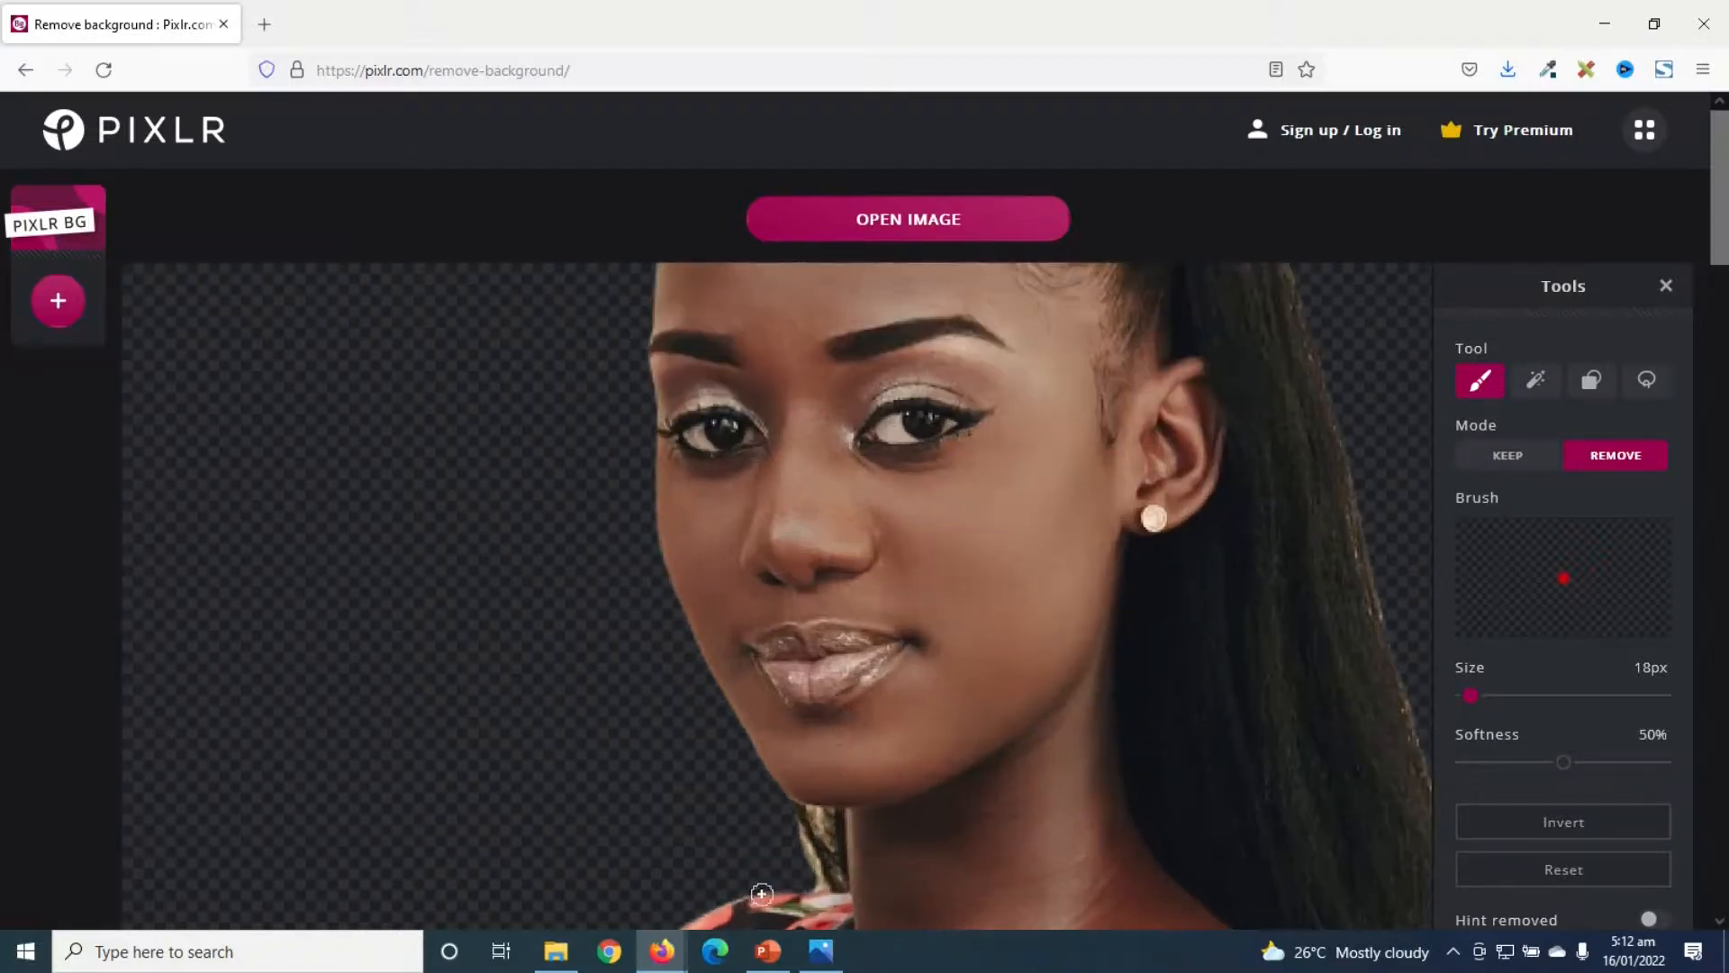
drag(817, 885, 781, 820)
drag(813, 896, 787, 826)
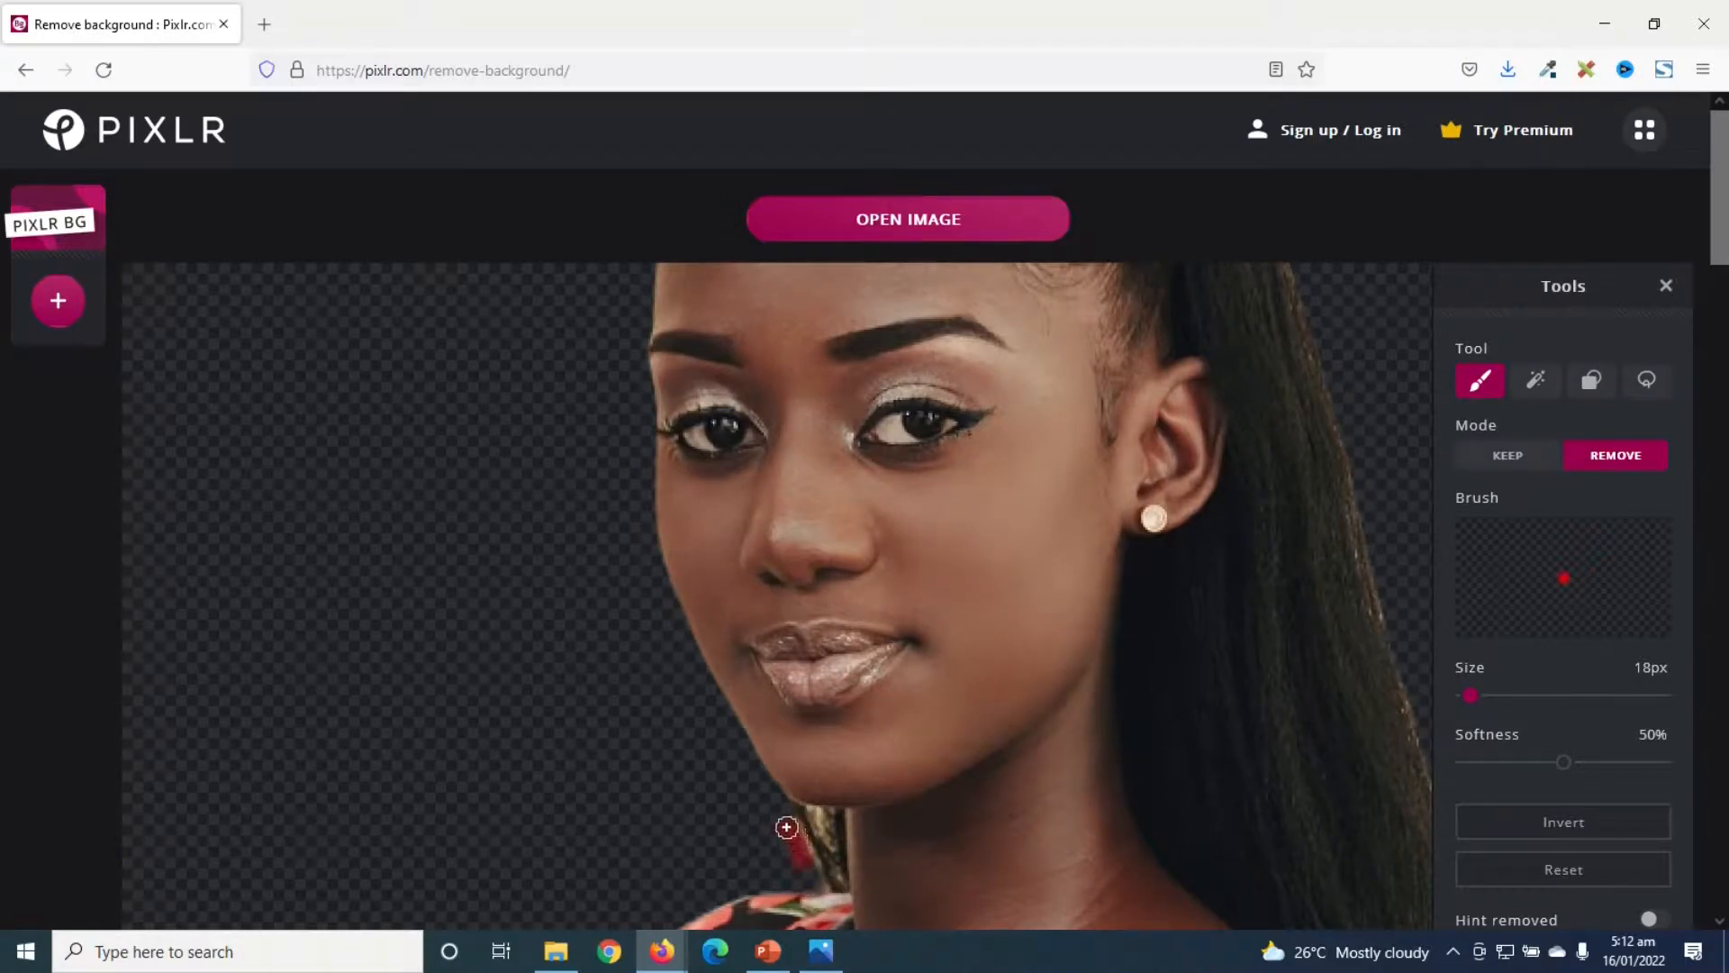
- Download the refined portrait cutout, saving it as a PNG file
scroll(863, 375, down, 5)
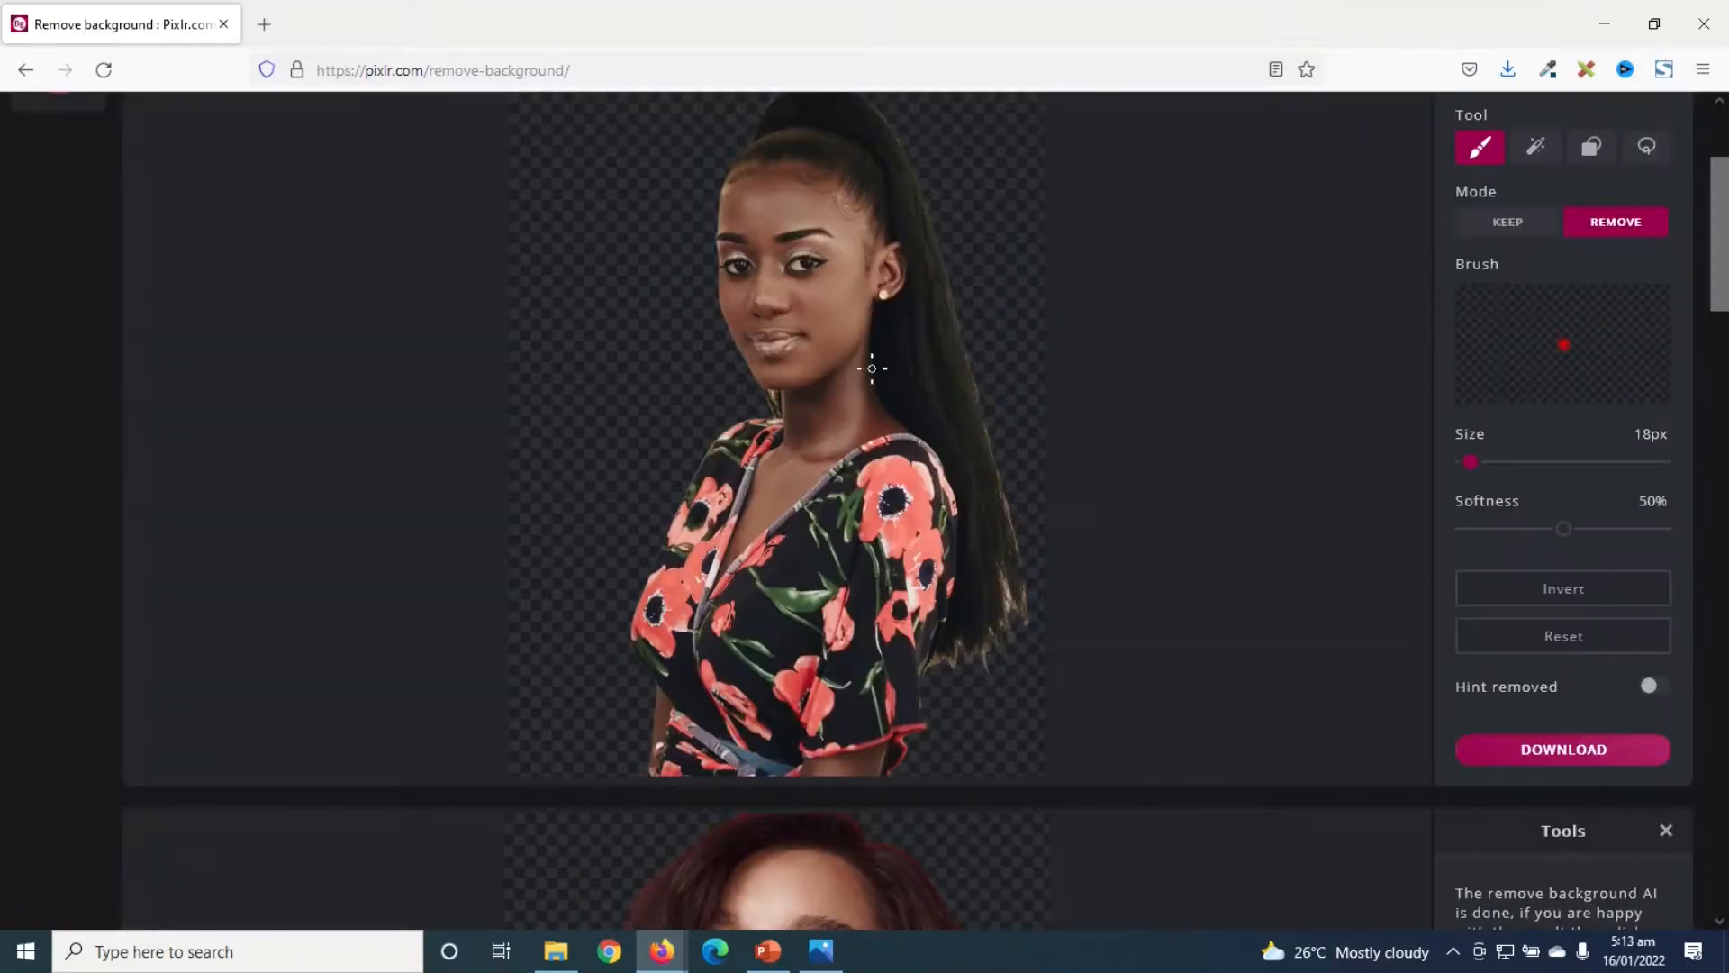
scroll(872, 368, up, 3)
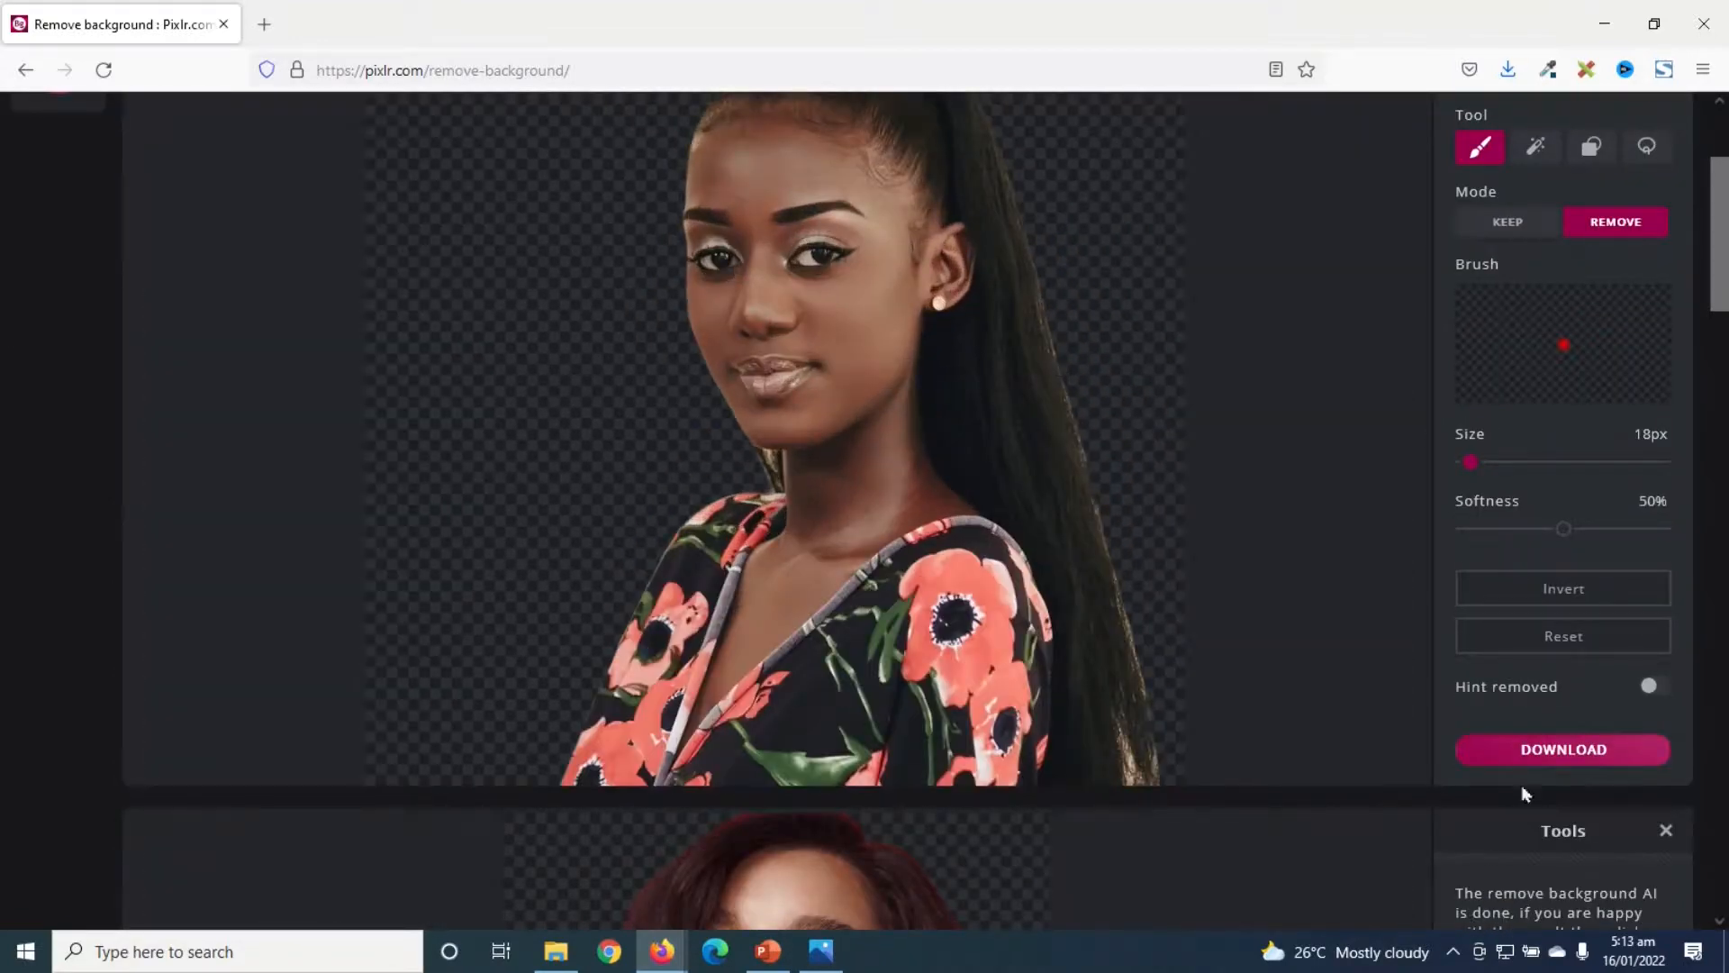
click(1487, 762)
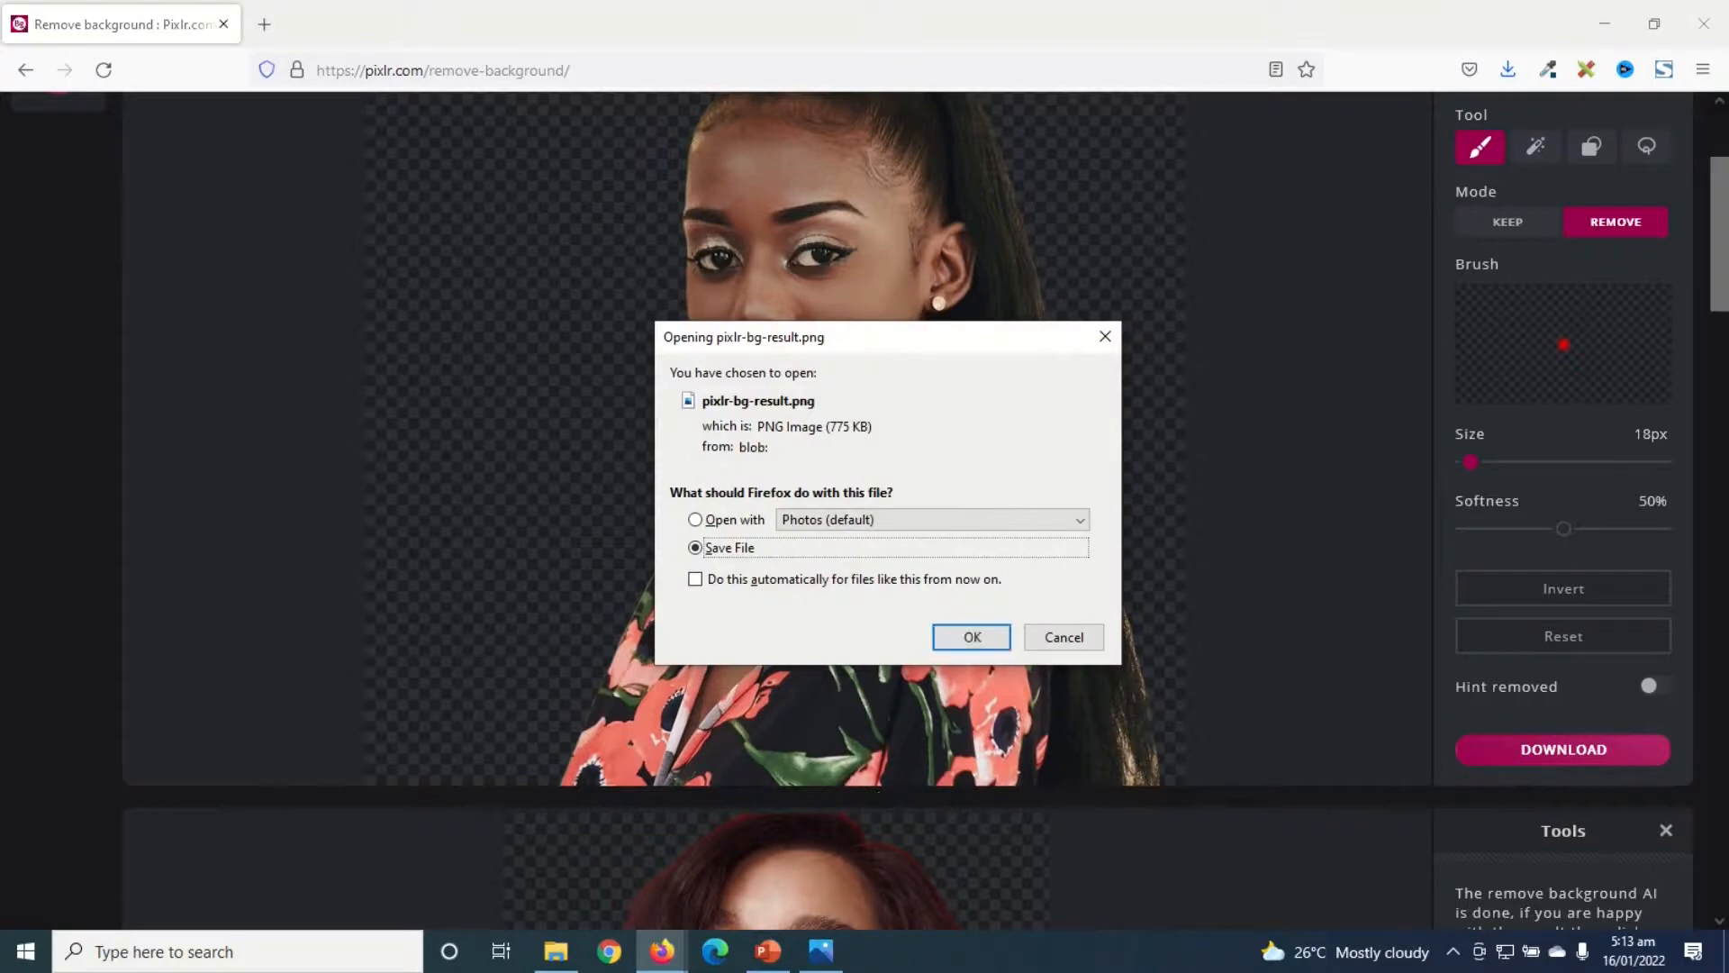
click(975, 638)
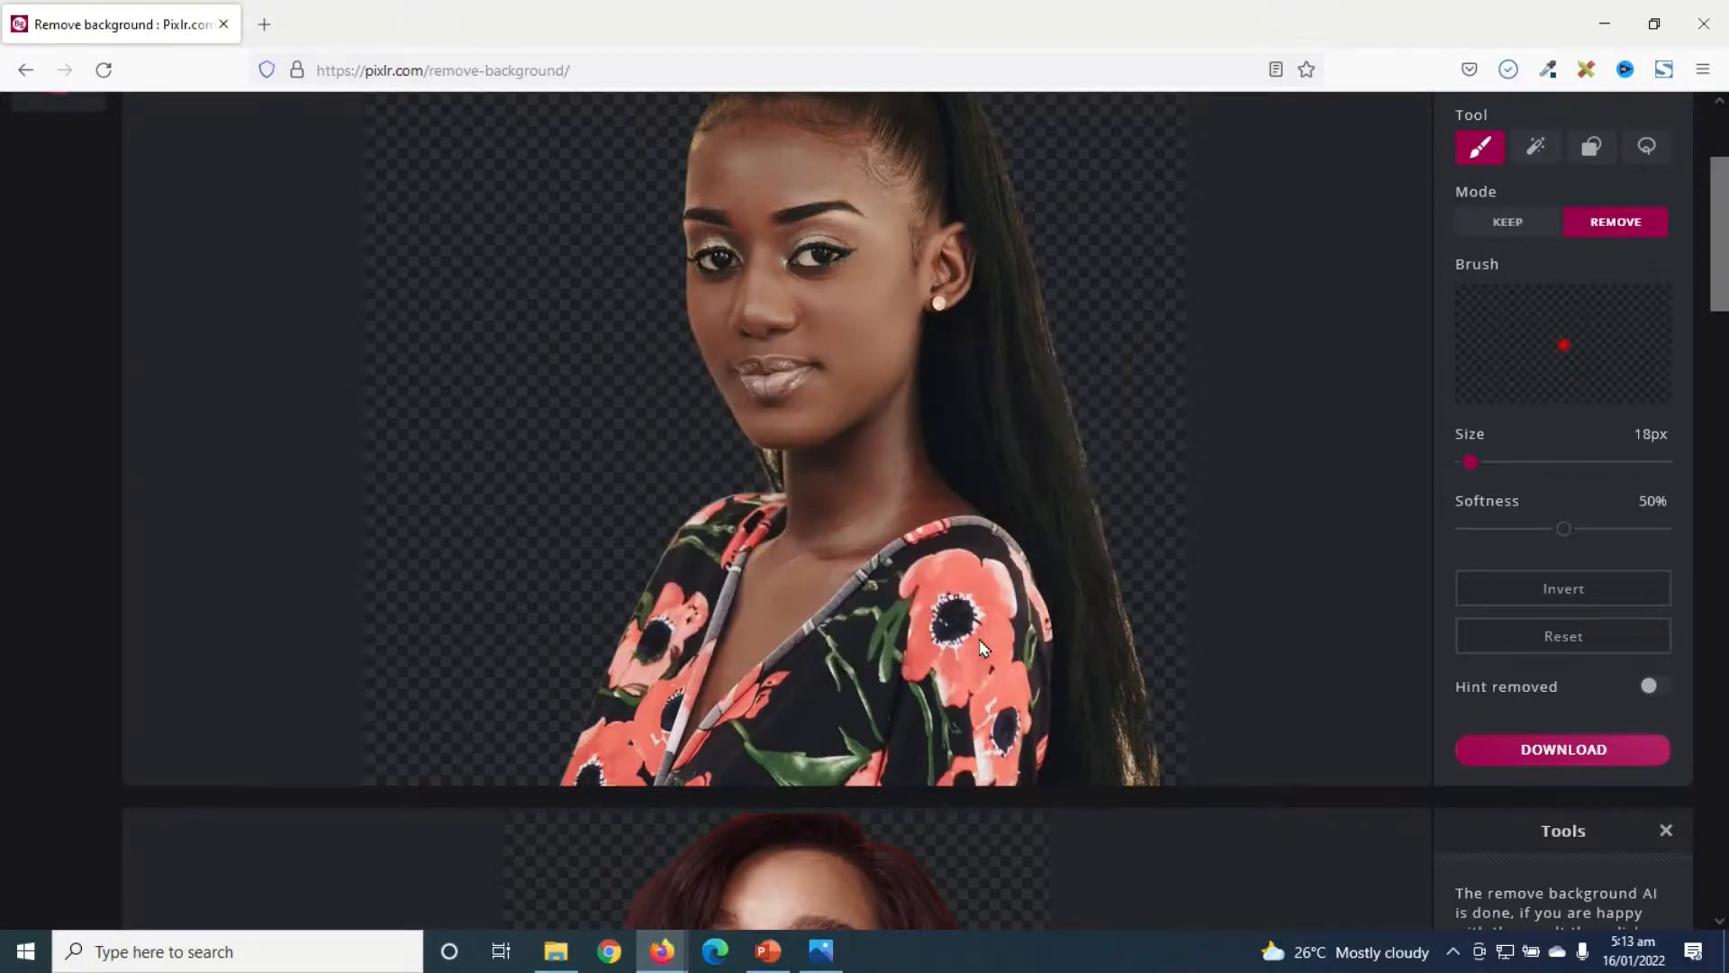
scroll(983, 647, up, 3)
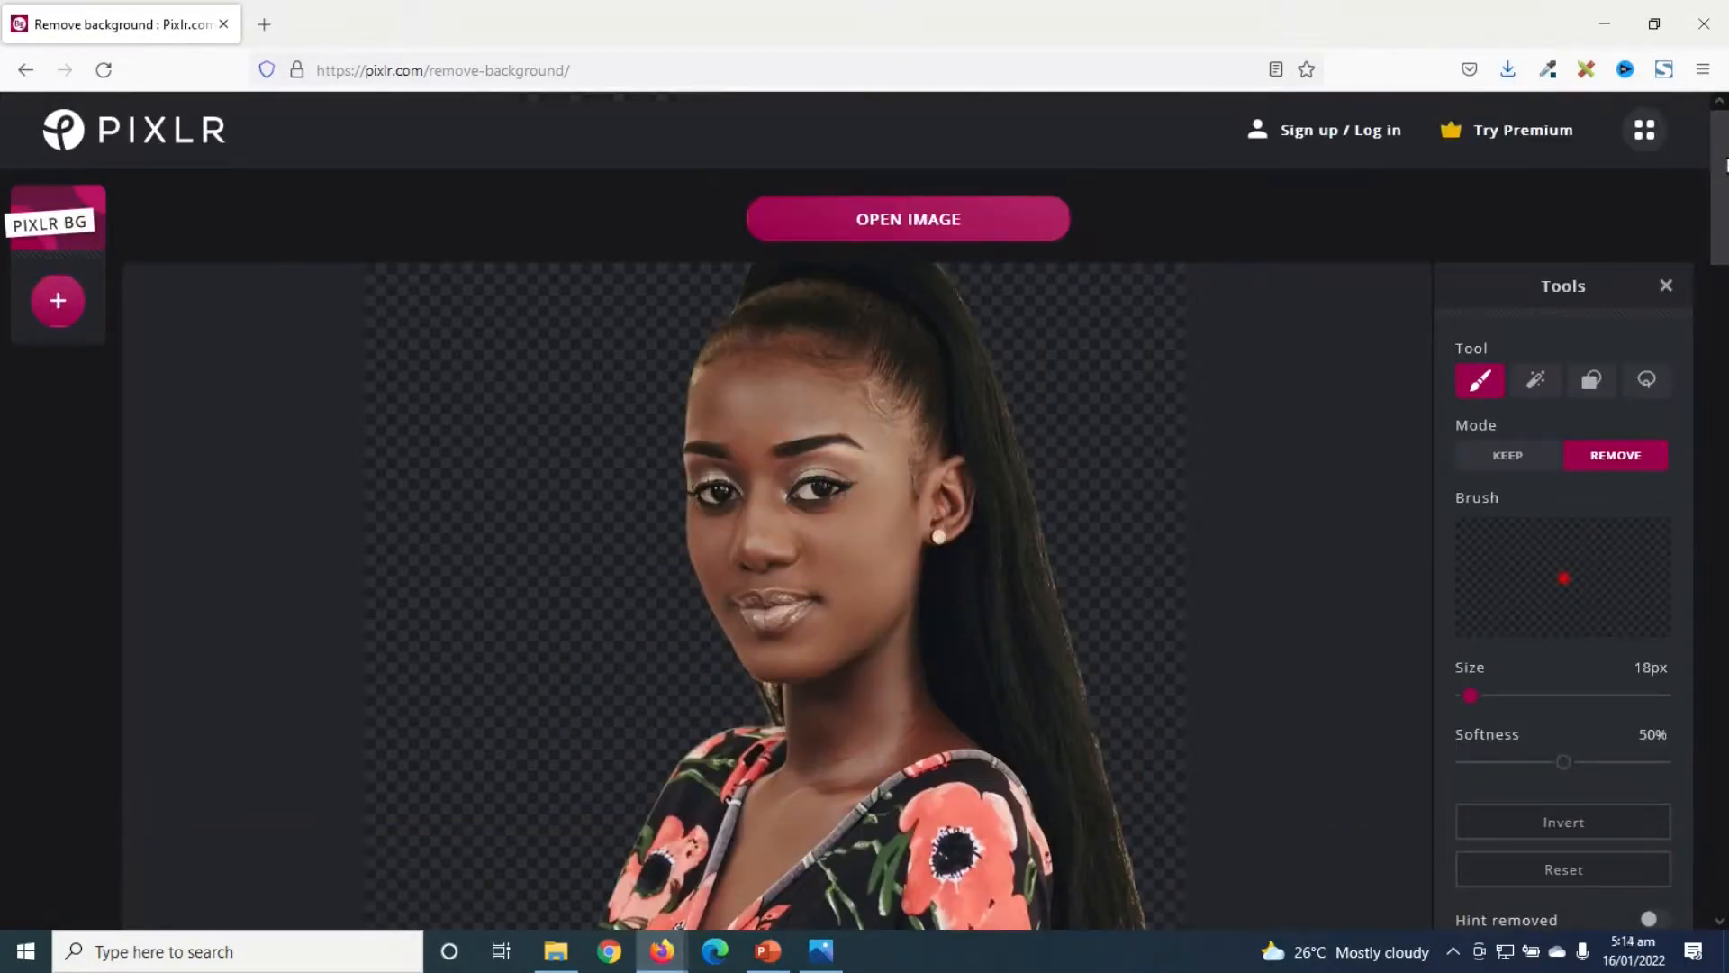
mouse_move(1724, 168)
mouse_down()
mouse_move(1723, 838)
mouse_move(1724, 189)
mouse_up()
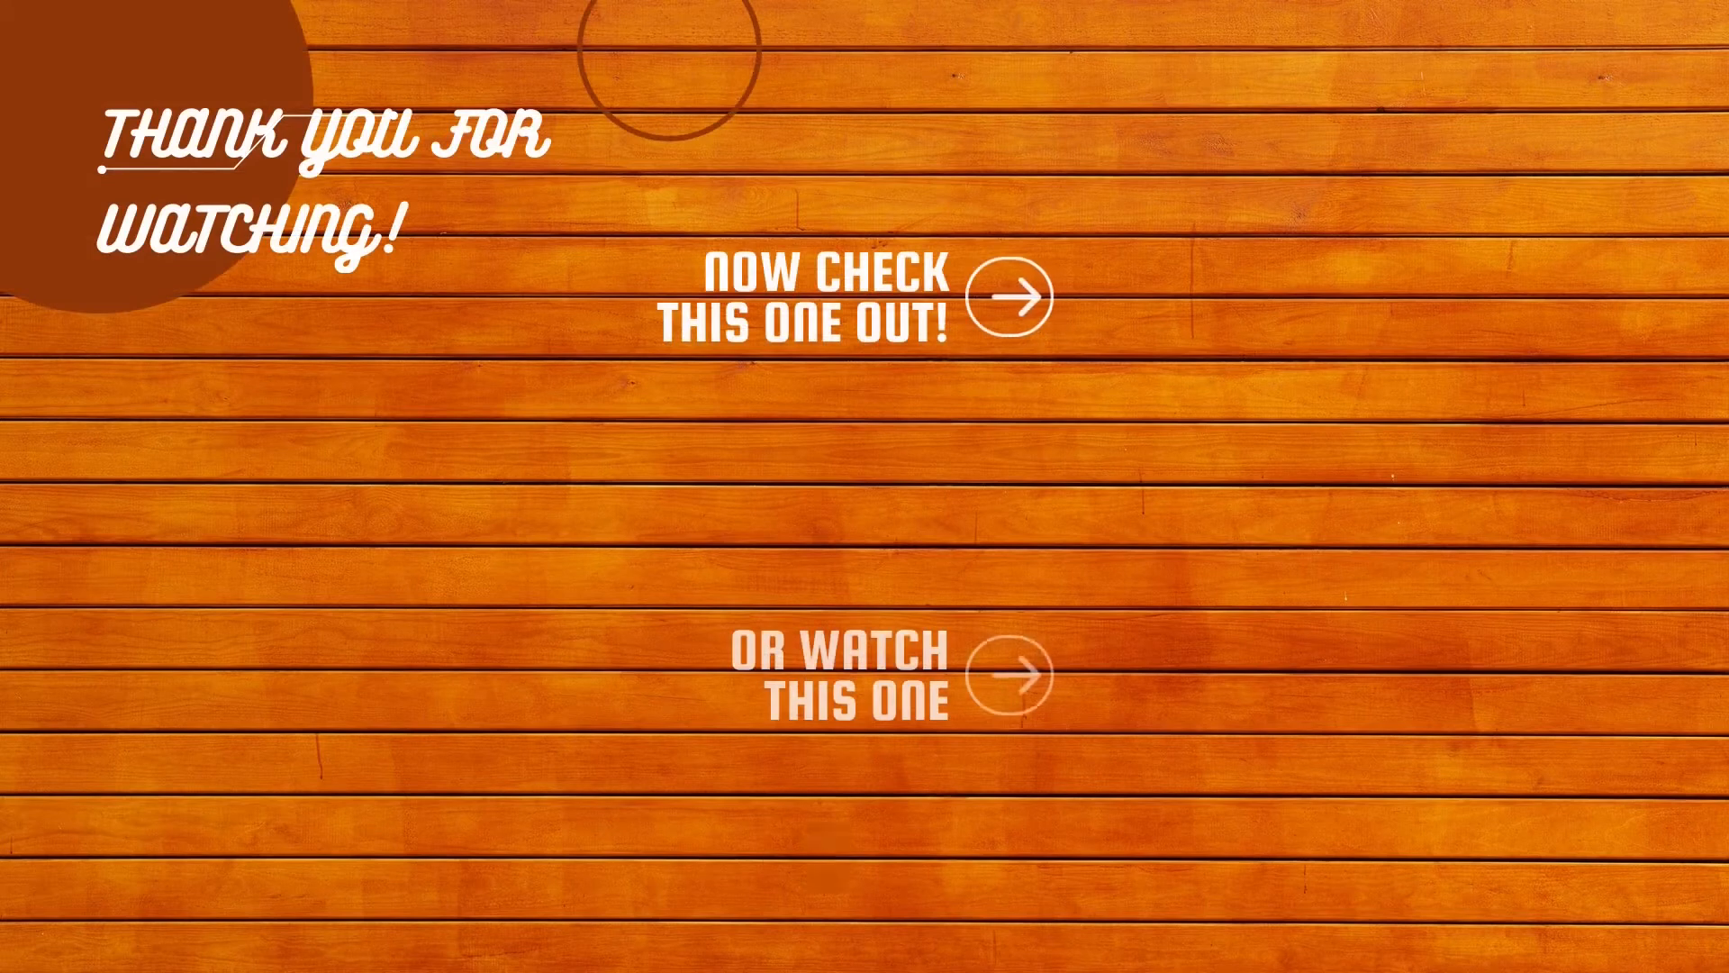